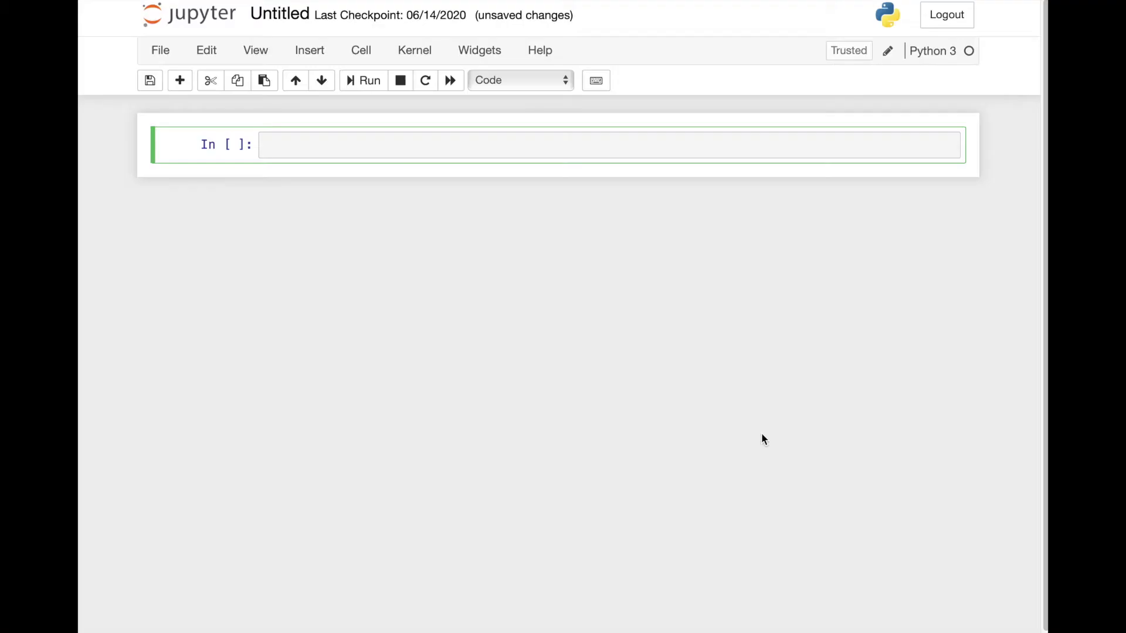
{"action": "type", "text": "from"}
{"action": "type", "text": " sklearn."}
{"action": "type", "text": "svm im"}
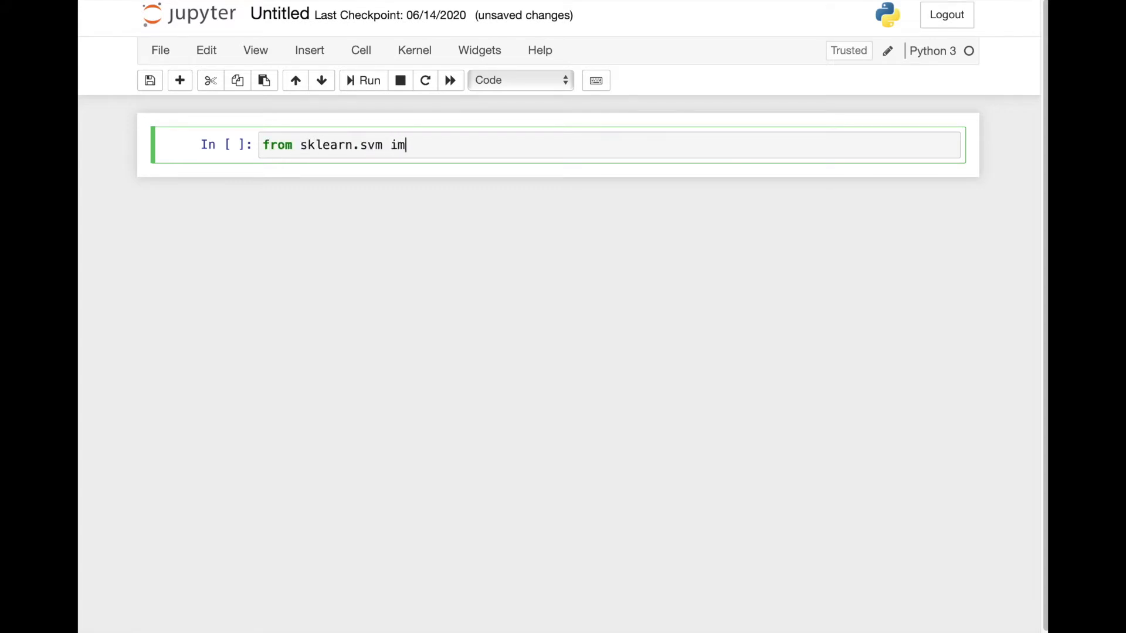
{"action": "type", "text": "port NuSV"}
{"action": "type", "text": "C"}
- Write seven sklearn imports (NuSVC, Iris, make_classification, train_test_split, cross_val_score, metrics) and run them, hitting an ImportError
{"action": "key", "text": "Return"}
{"action": "type", "text": "from sklea"}
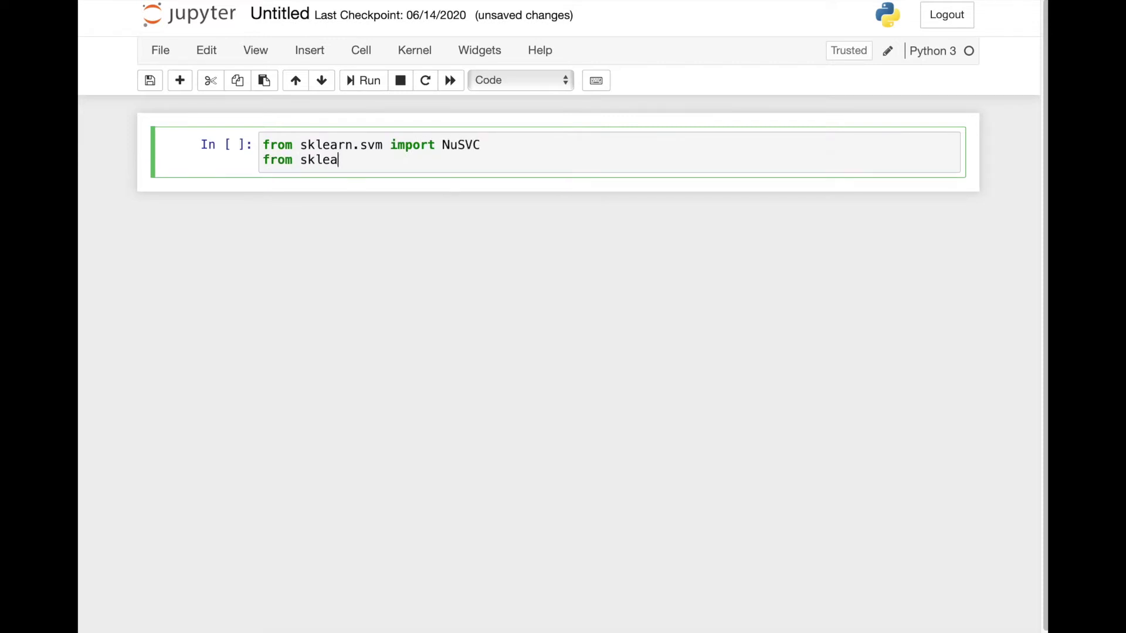
{"action": "type", "text": "rn.datasets "}
{"action": "type", "text": "import lo"}
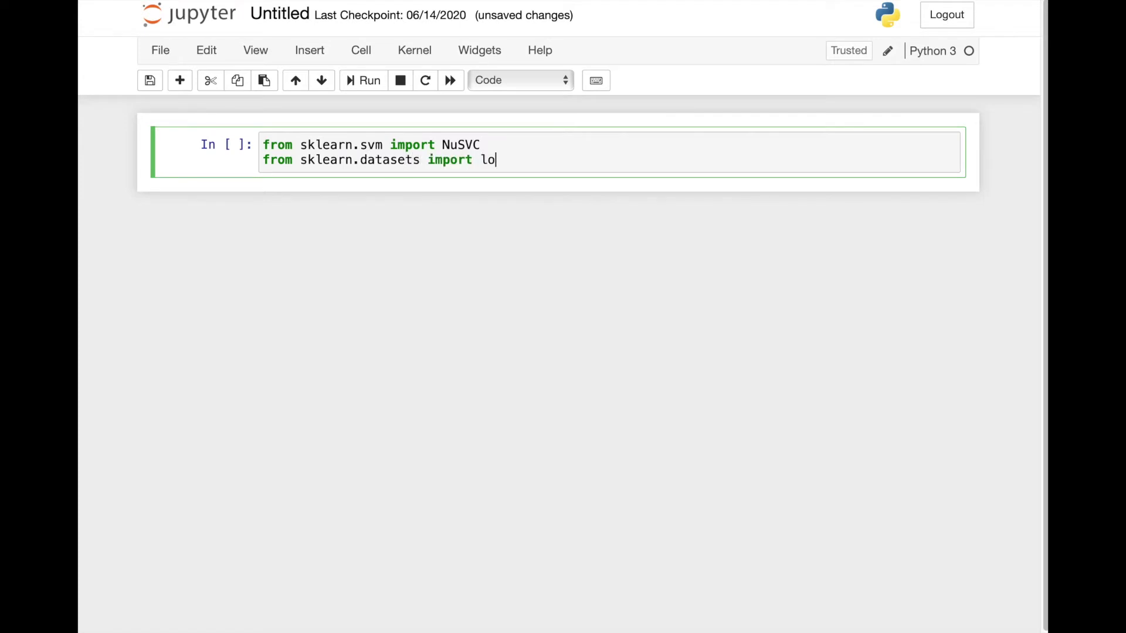
{"action": "type", "text": "ad_iris"}
{"action": "key", "text": "Return"}
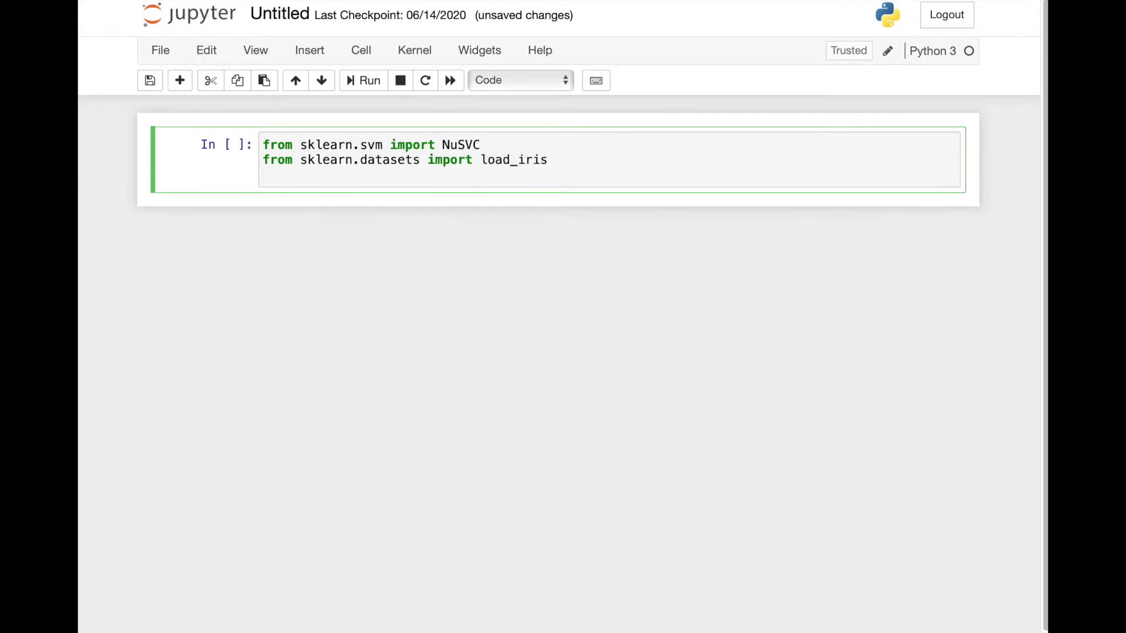
{"action": "type", "text": "from sklearn."}
{"action": "type", "text": "datasets im"}
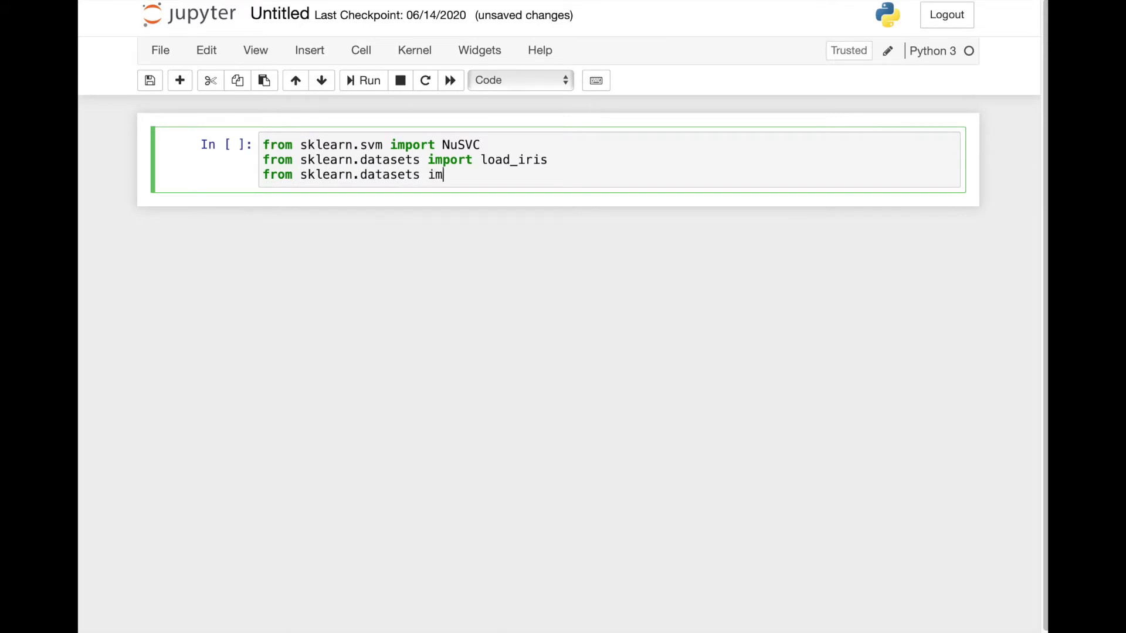
{"action": "type", "text": "port "}
{"action": "type", "text": "make_classific"}
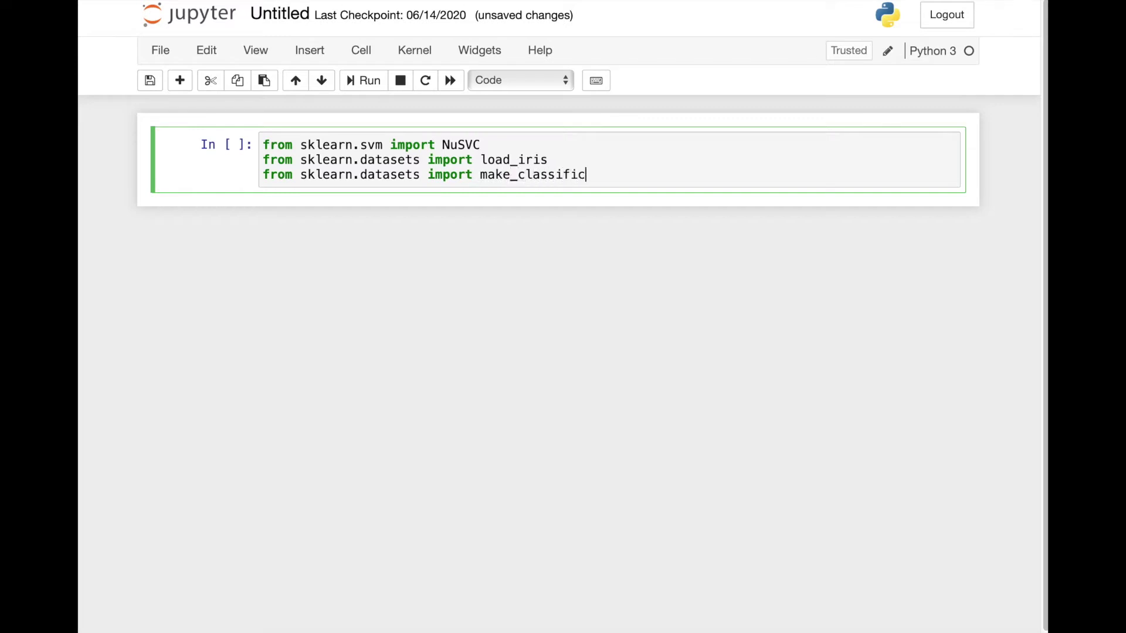
{"action": "type", "text": "ation"}
{"action": "key", "text": "Return"}
{"action": "type", "text": "f"}
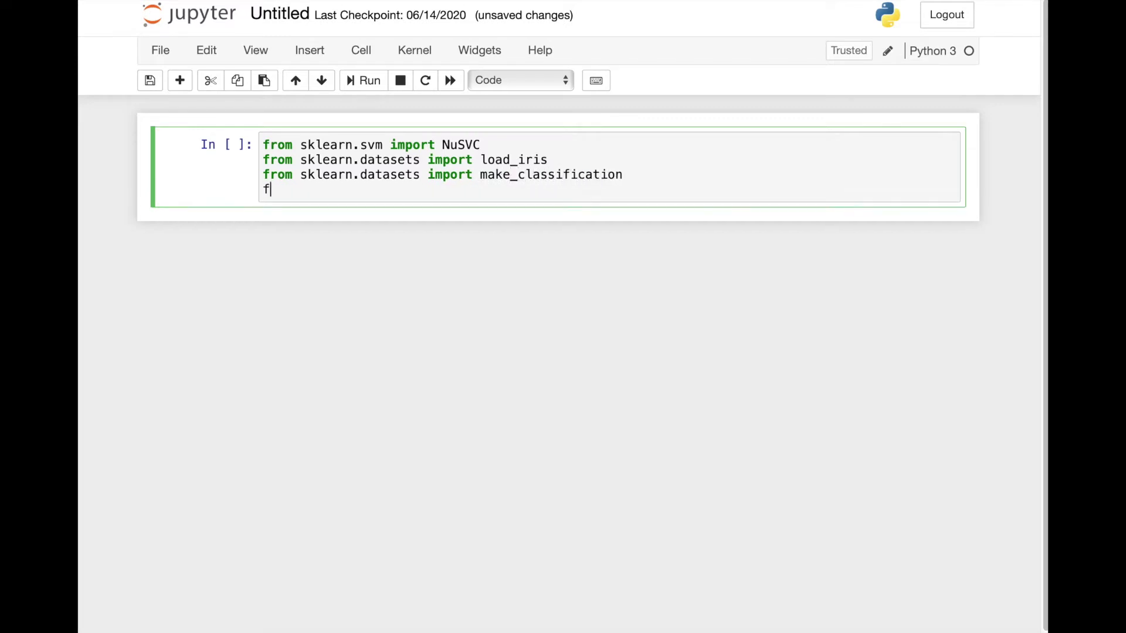
{"action": "type", "text": "rom sklearn"}
{"action": "type", "text": ".model"}
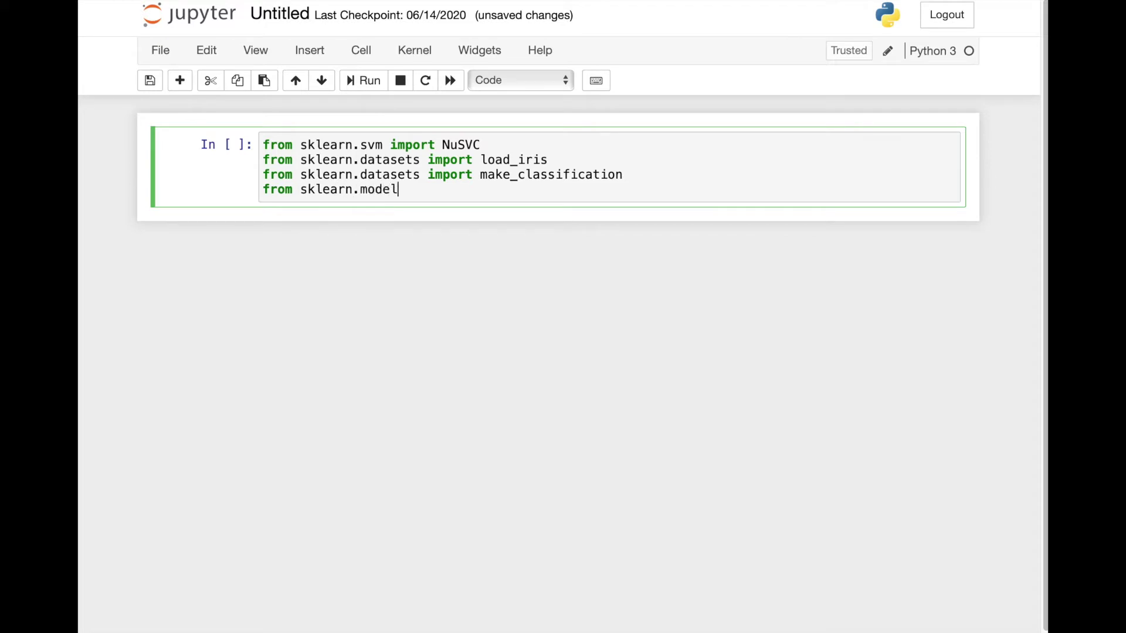
{"action": "type", "text": "_selection imp"}
{"action": "type", "text": "ort t"}
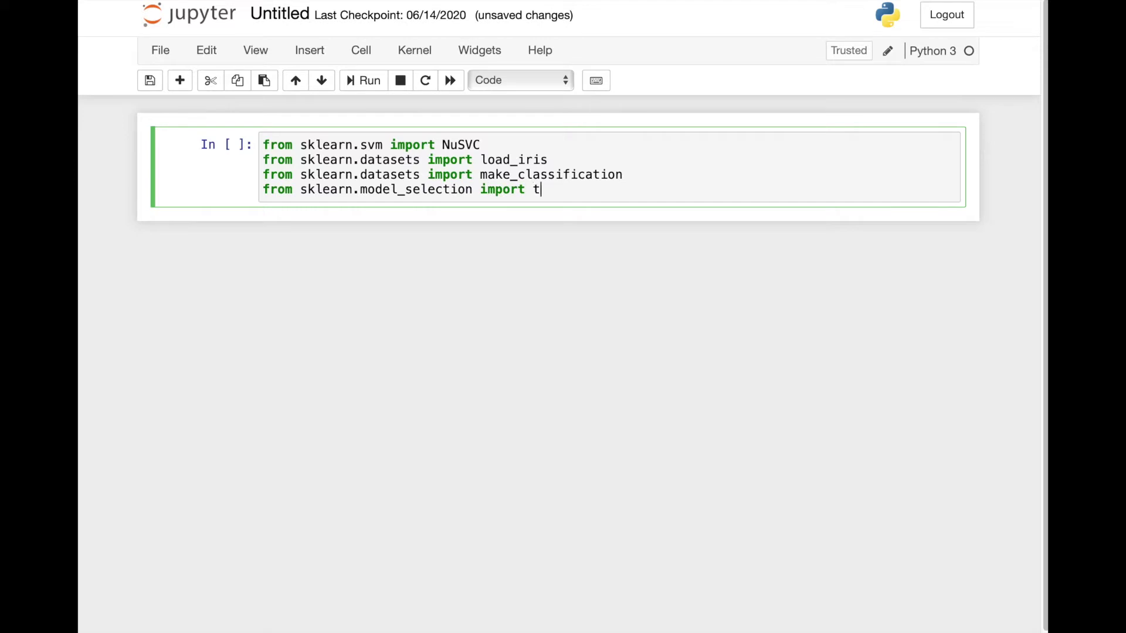
{"action": "type", "text": "rain_t"}
{"action": "type", "text": "est_s"}
{"action": "type", "text": "plit"}
{"action": "key", "text": "Return"}
{"action": "type", "text": "from skl"}
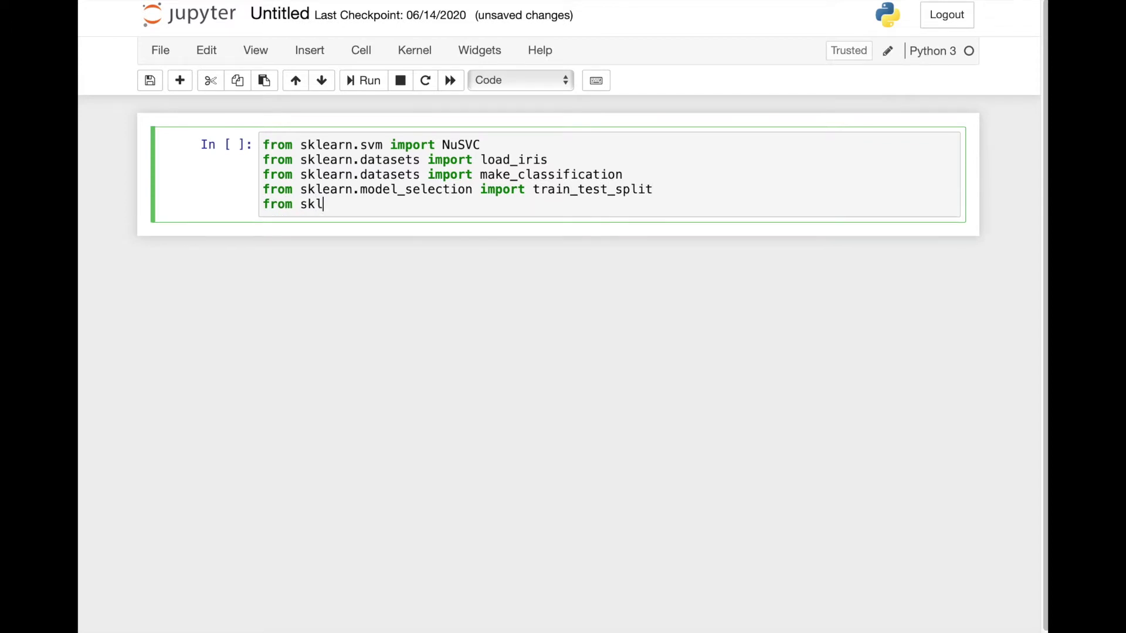
{"action": "type", "text": "earn."}
{"action": "type", "text": "model_selection import "}
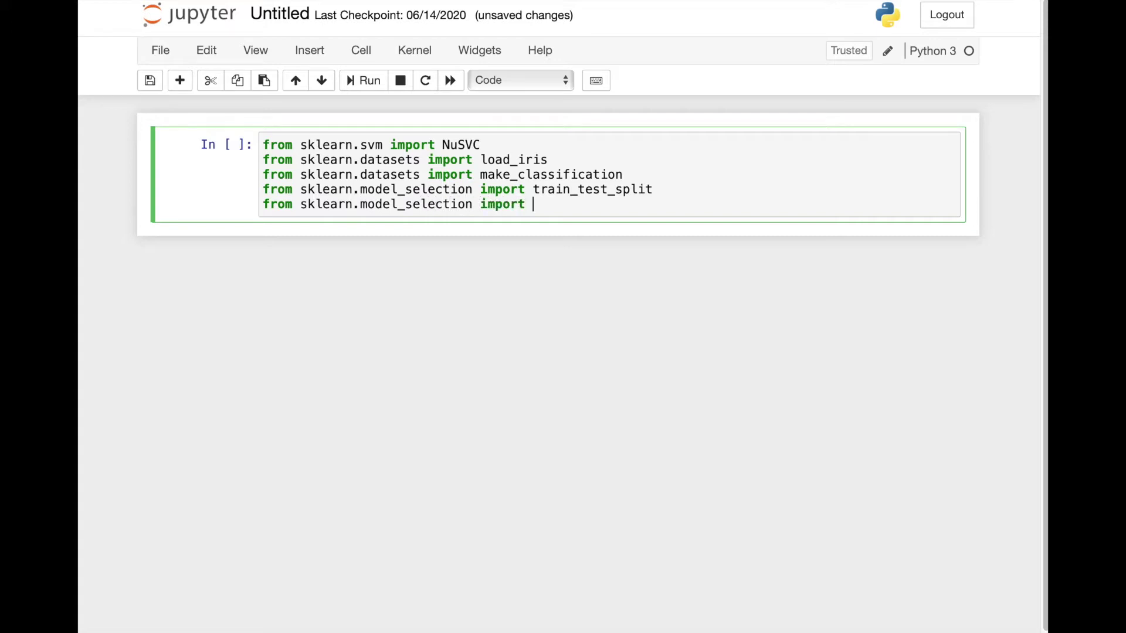
{"action": "type", "text": "cross_va"}
{"action": "type", "text": "l_score"}
{"action": "key", "text": "Return"}
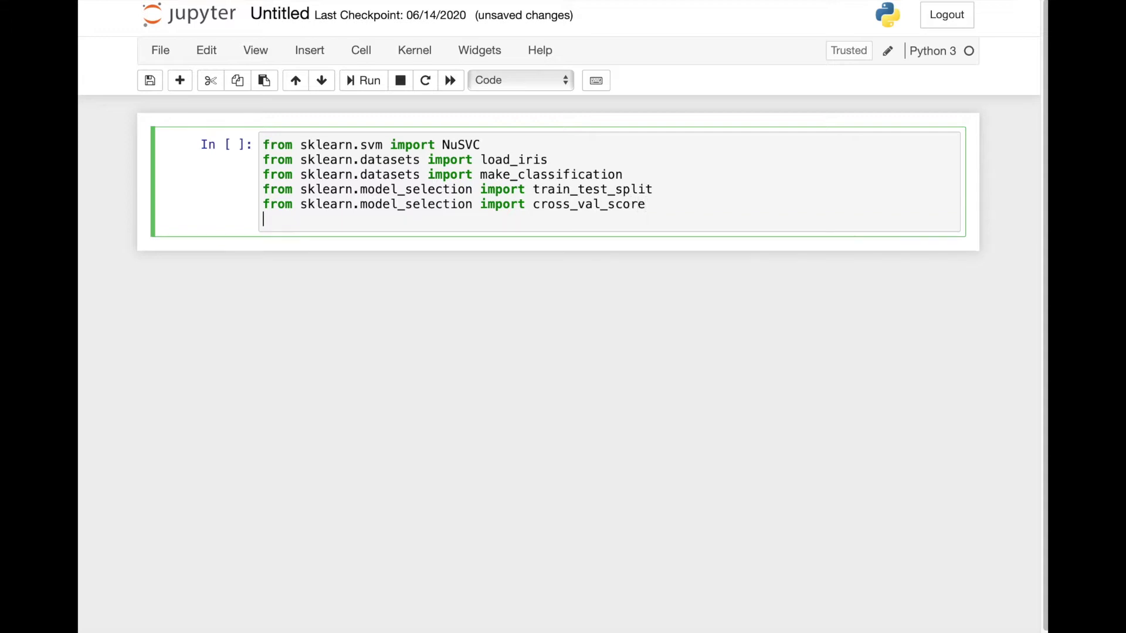
{"action": "type", "text": "from sklea"}
{"action": "type", "text": "rn.md"}
{"action": "key", "text": "BackSpace"}
{"action": "type", "text": "et"}
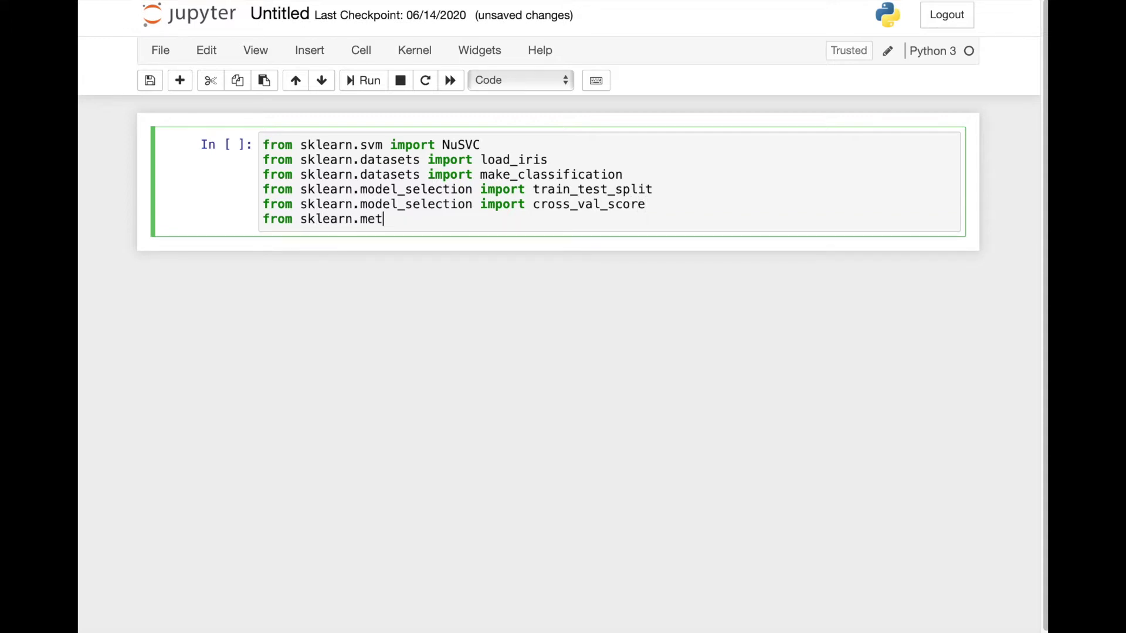
{"action": "type", "text": "rics impor"}
{"action": "type", "text": "t "}
{"action": "type", "text": "conf"}
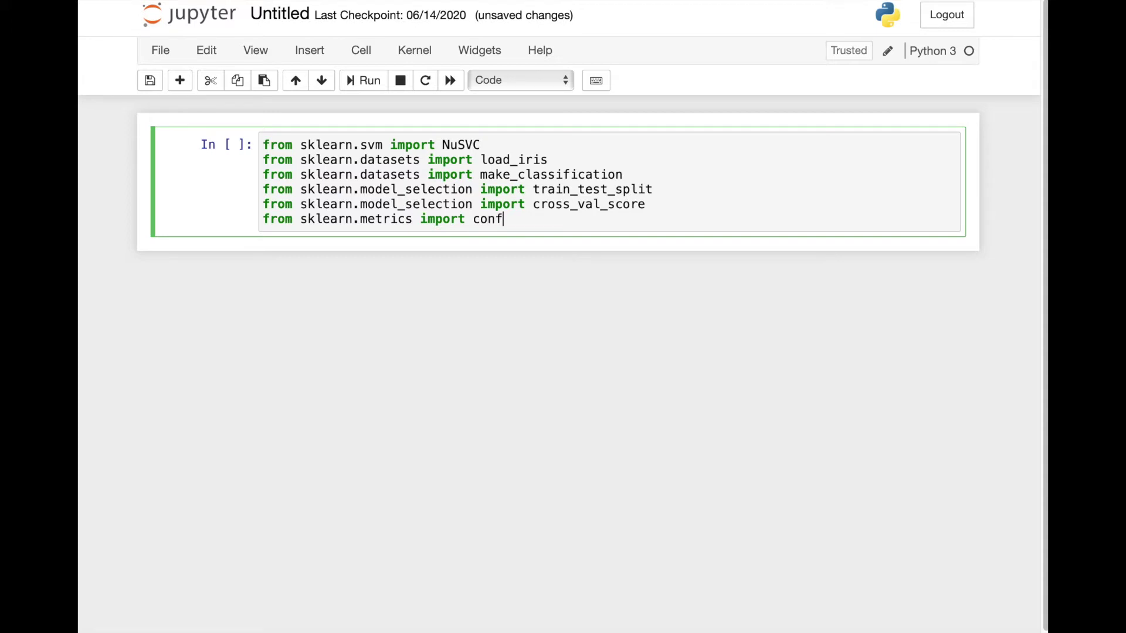
{"action": "type", "text": "usion_matrix"}
{"action": "key", "text": "Return"}
{"action": "type", "text": "from s"}
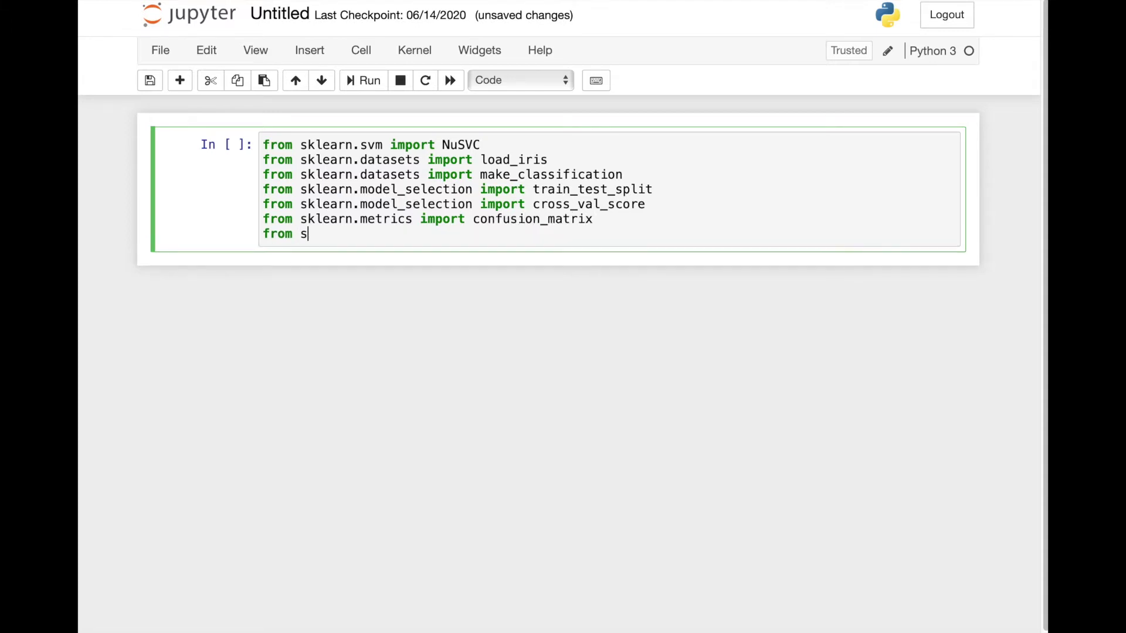
{"action": "type", "text": "klearn.metr"}
{"action": "type", "text": "ics import "}
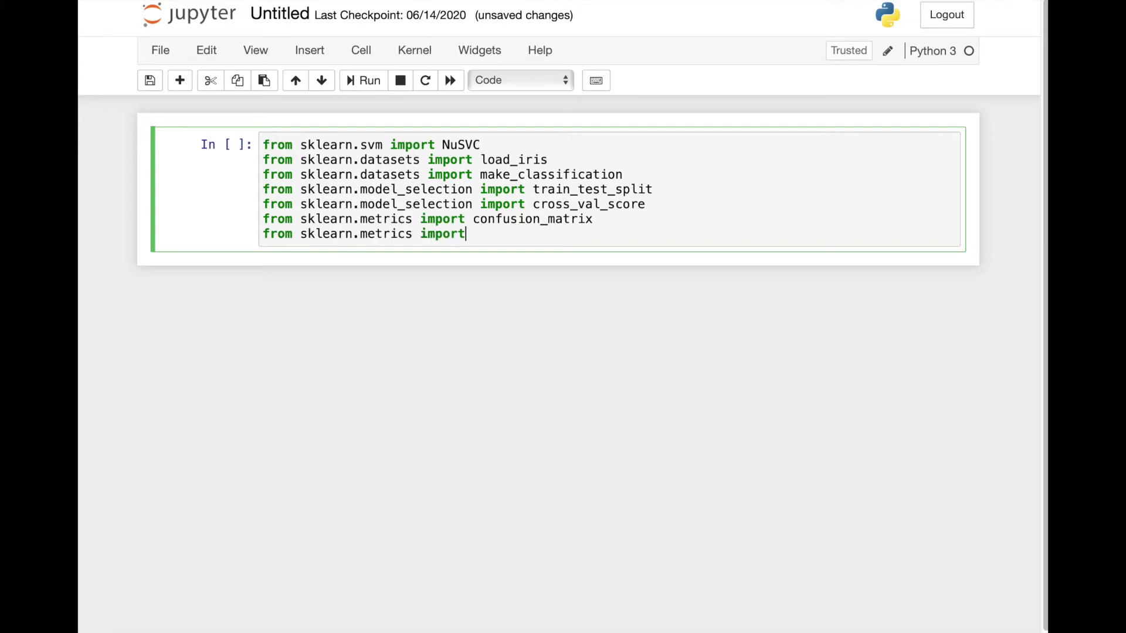
{"action": "type", "text": "cla"}
{"action": "type", "text": "ssification_me"}
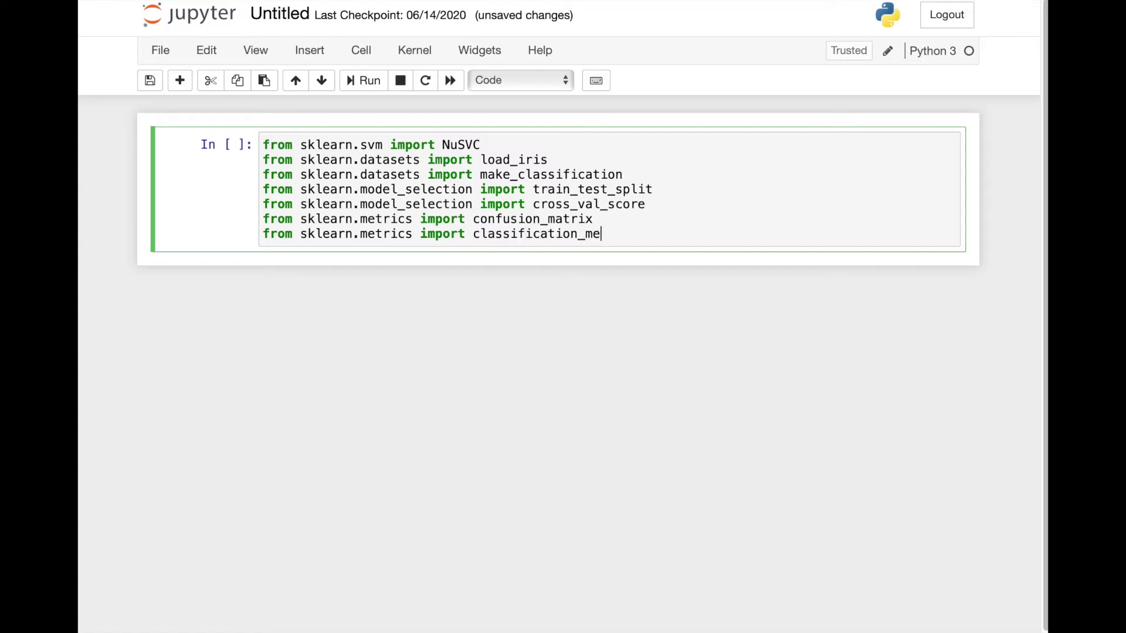
{"action": "type", "text": "trics"}
{"action": "key", "text": "shift+Return"}
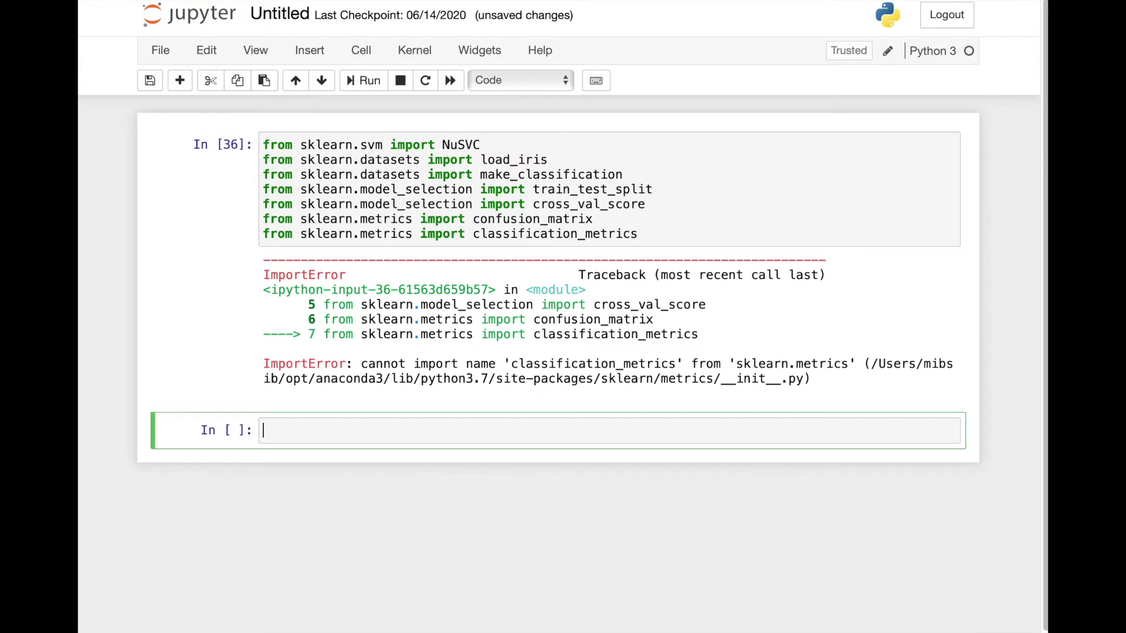
- Change classification_metrics to classification_report and rerun the import cell without errors
{"action": "left_click", "coordinate": [663, 204]}
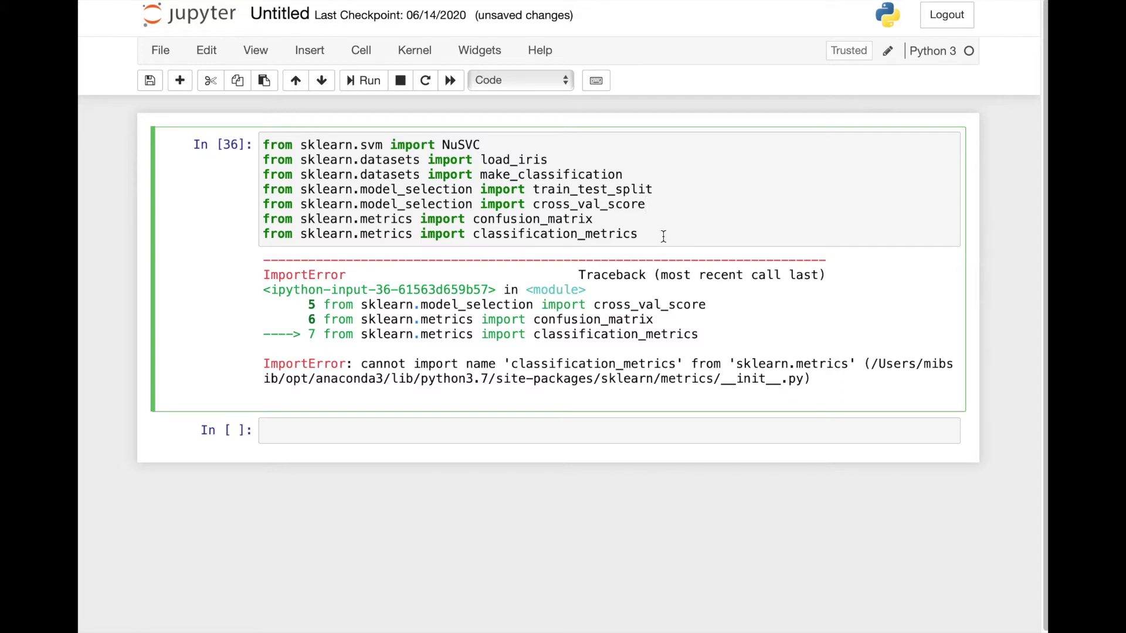
{"action": "left_click", "coordinate": [650, 235]}
{"action": "key", "text": "BackSpace"}
{"action": "key", "text": "BackSpace"}
{"action": "key", "text": "BackSpace"}
{"action": "key", "text": "BackSpace"}
{"action": "key", "text": "BackSpace"}
{"action": "key", "text": "BackSpace"}
{"action": "type", "text": "report"}
{"action": "key", "text": "alt+Return"}
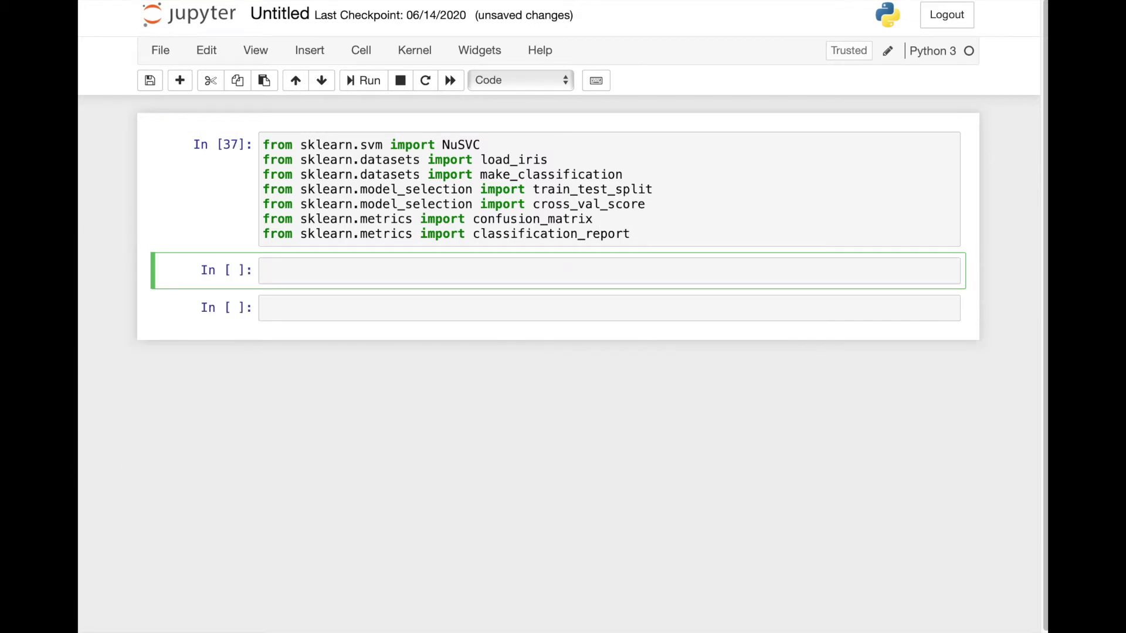
- Paste and run make_classification code for 5000 samples, 10 features and 3 classes
{"action": "key", "text": "Escape"}
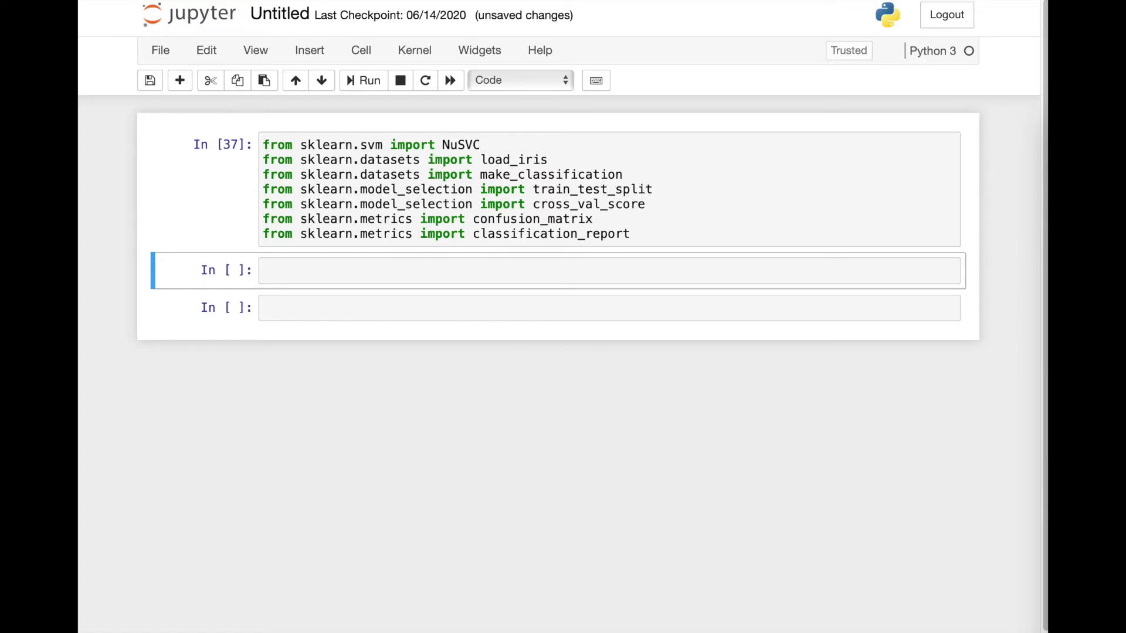
{"action": "left_click", "coordinate": [656, 266]}
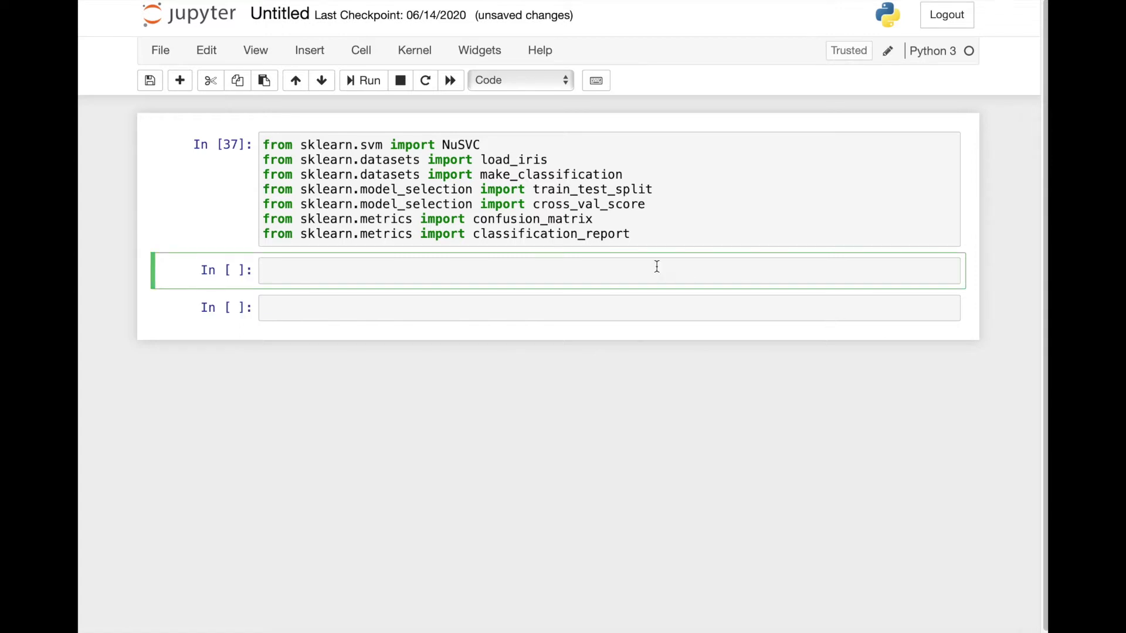
{"action": "type", "text": "x, y = make_classification(n_samples=5000, n_features=10,                            n_classes=3,                            n_clusters_per_class=1)"}
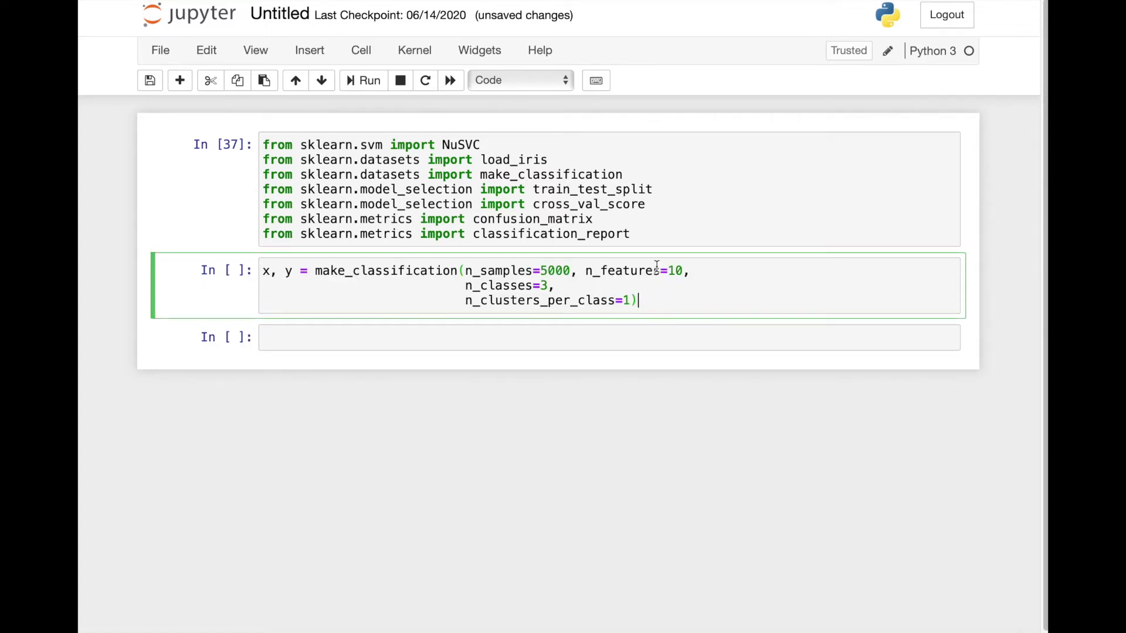
{"action": "key", "text": "alt+Return"}
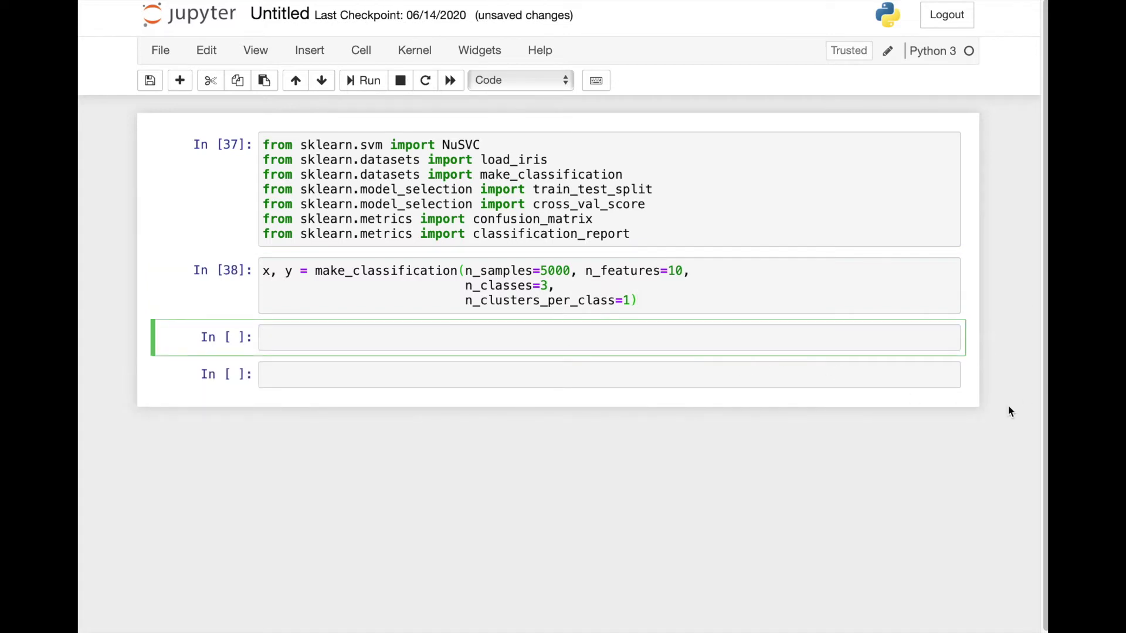
{"action": "type", "text": "xtrain"}
{"action": "type", "text": ","}
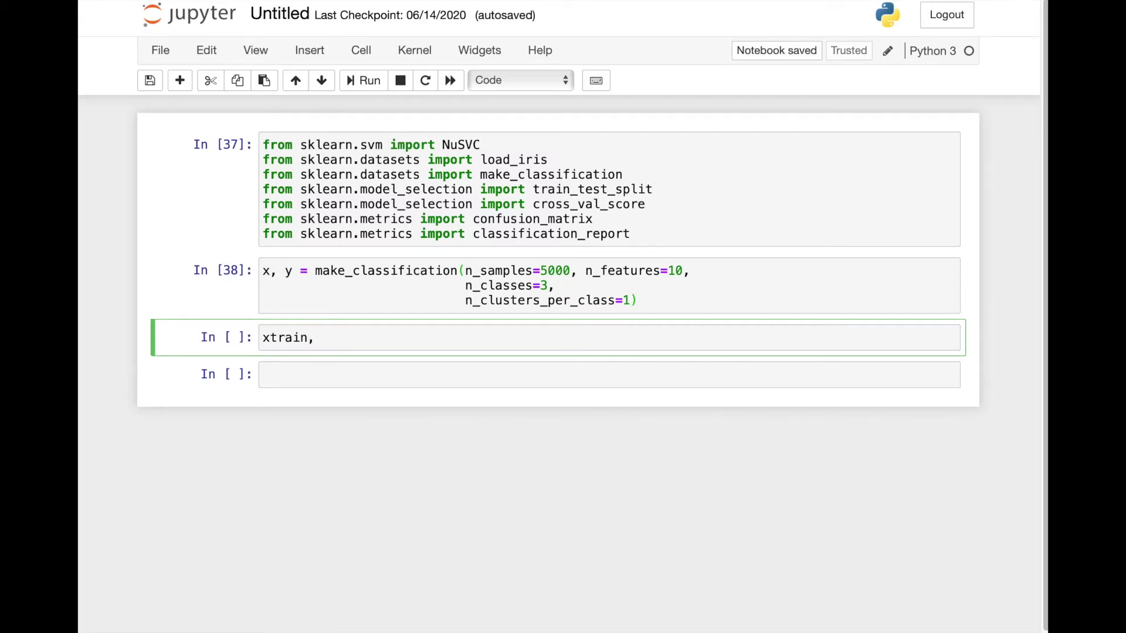
{"action": "type", "text": " xtest, yt"}
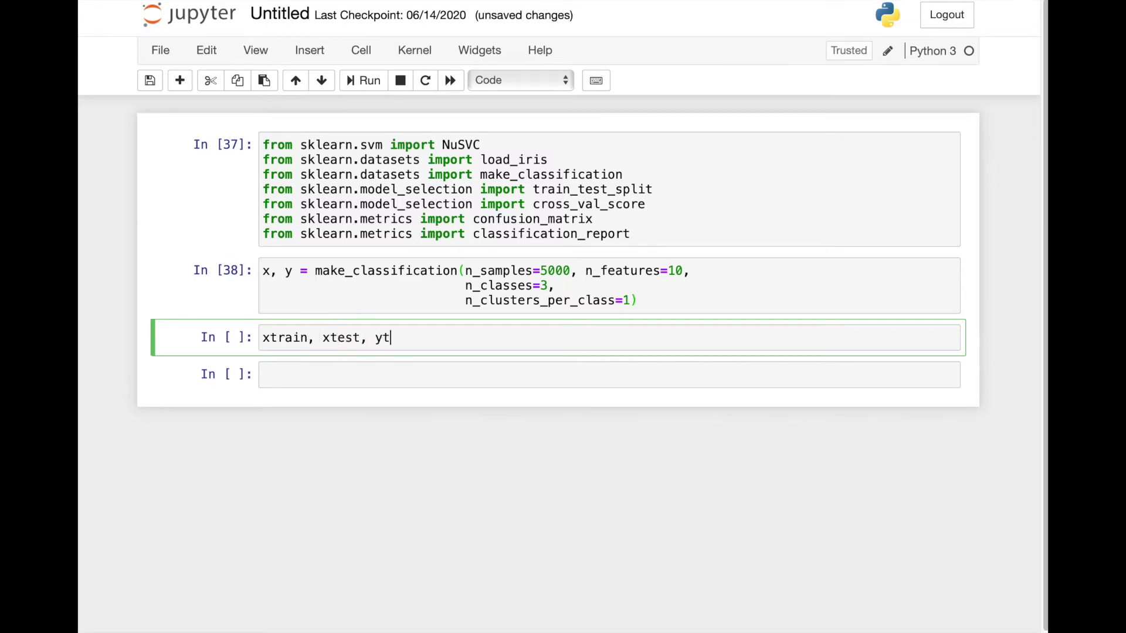
{"action": "type", "text": "rain, ytest"}
{"action": "type", "text": " = train_test_"}
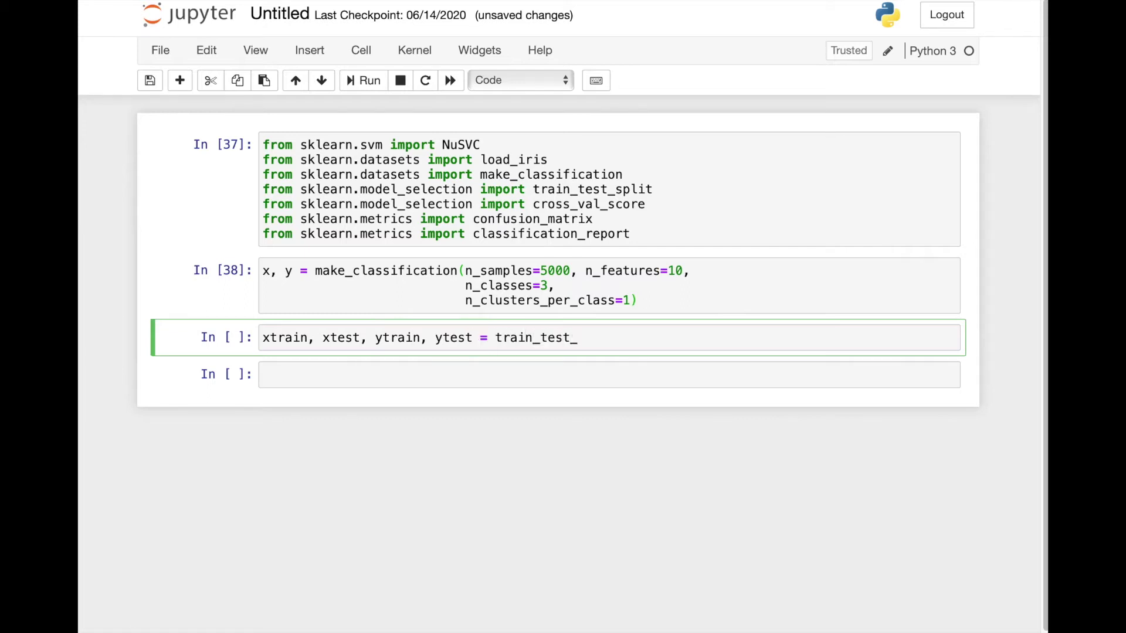
{"action": "type", "text": "split("}
{"action": "type", "text": "x, y, tes"}
{"action": "type", "text": "t_size"}
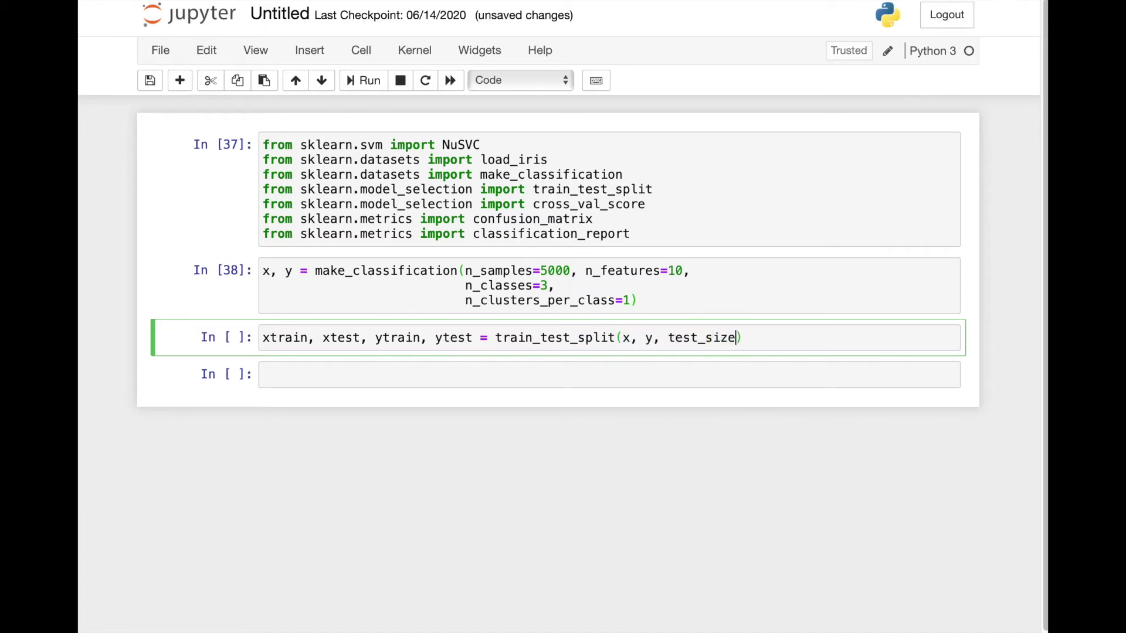
{"action": "type", "text": "=0"}
{"action": "type", "text": ".15"}
- Run the 15% test split, then create and print a default NuSVC, highlighting nu=0.5 and gamma='scale'
{"action": "key", "text": "shift+Return"}
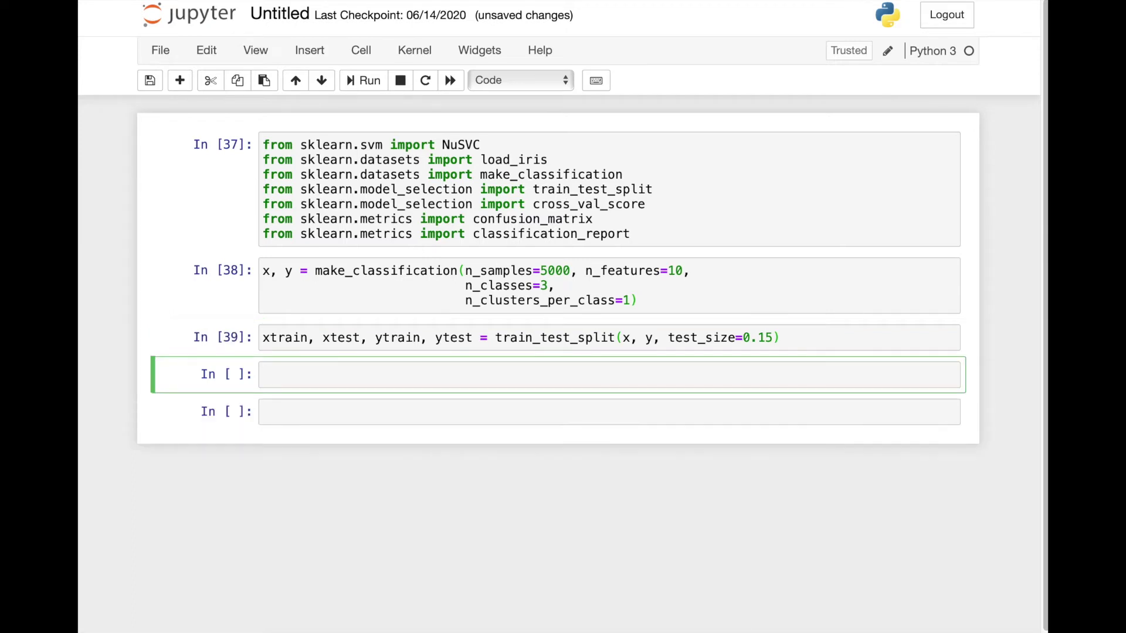
{"action": "type", "text": "nsvc "}
{"action": "type", "text": "= N"}
{"action": "type", "text": "uSVC"}
{"action": "type", "text": "()"}
{"action": "key", "text": "Return"}
{"action": "type", "text": "print"}
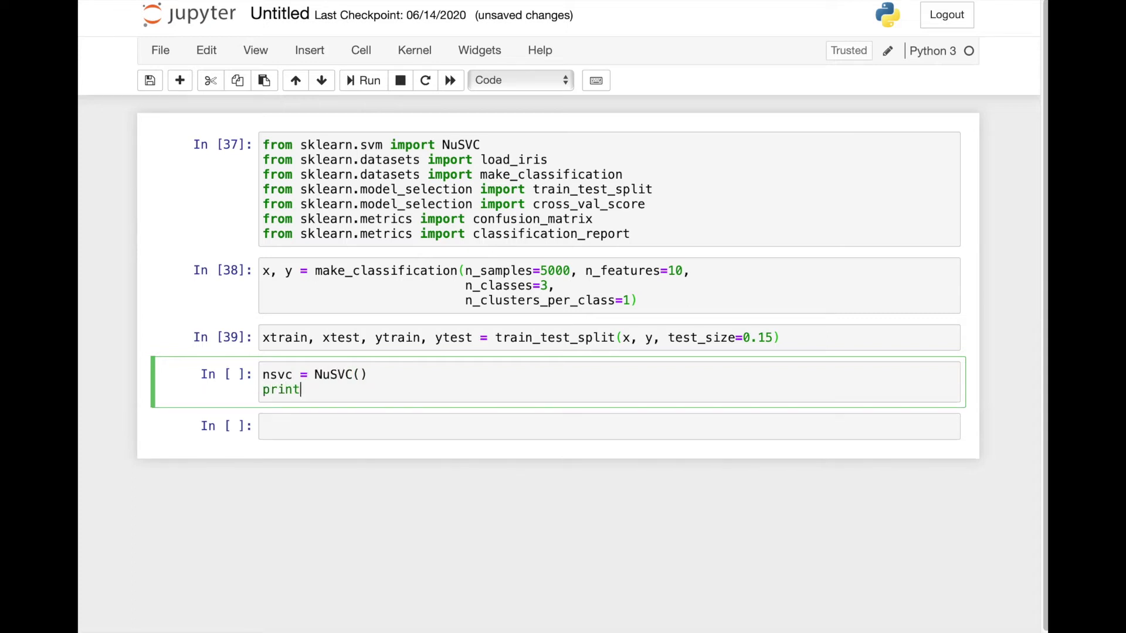
{"action": "type", "text": "(nsv"}
{"action": "type", "text": "c"}
{"action": "key", "text": "alt+Return"}
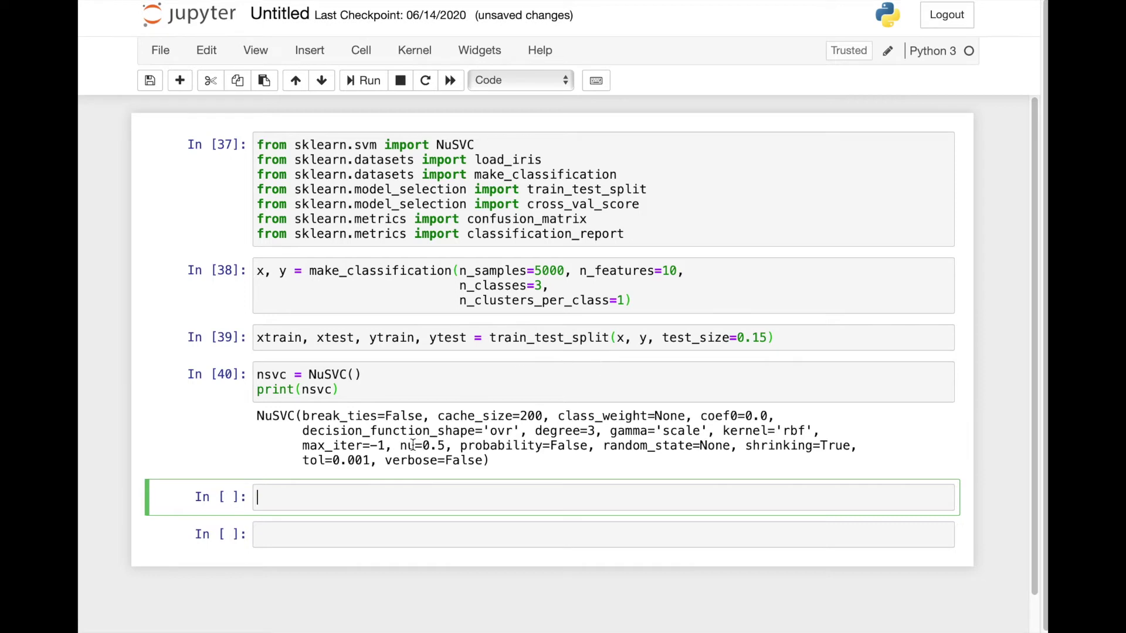
{"action": "left_click_drag", "start_coordinate": [401, 446], "coordinate": [448, 445]}
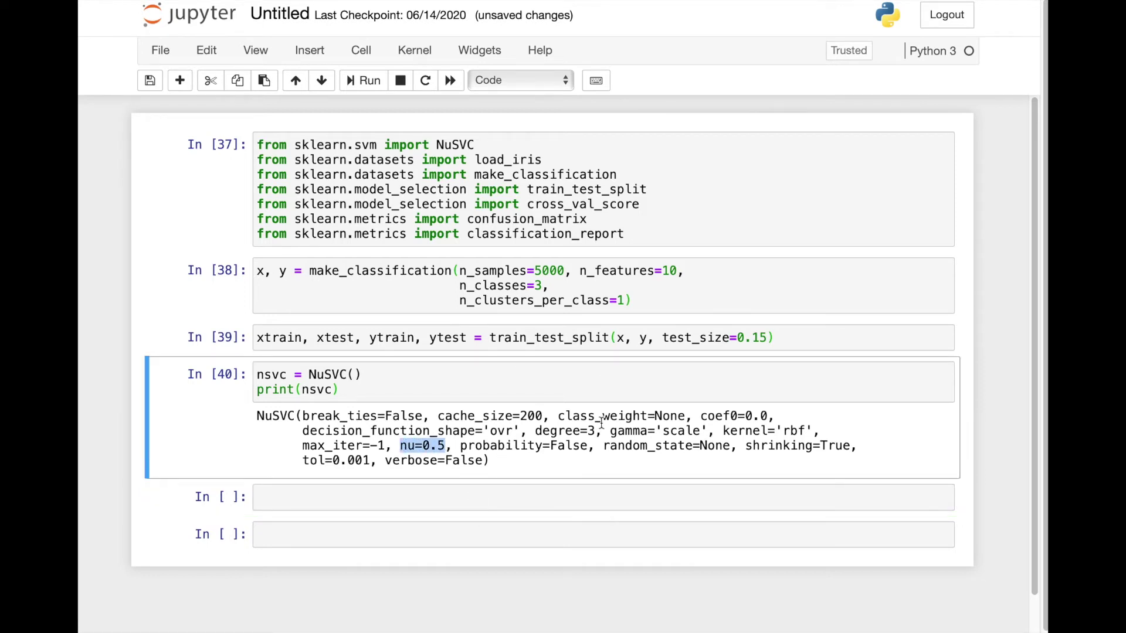
{"action": "left_click_drag", "start_coordinate": [610, 431], "coordinate": [821, 434]}
{"action": "left_click", "coordinate": [370, 497]}
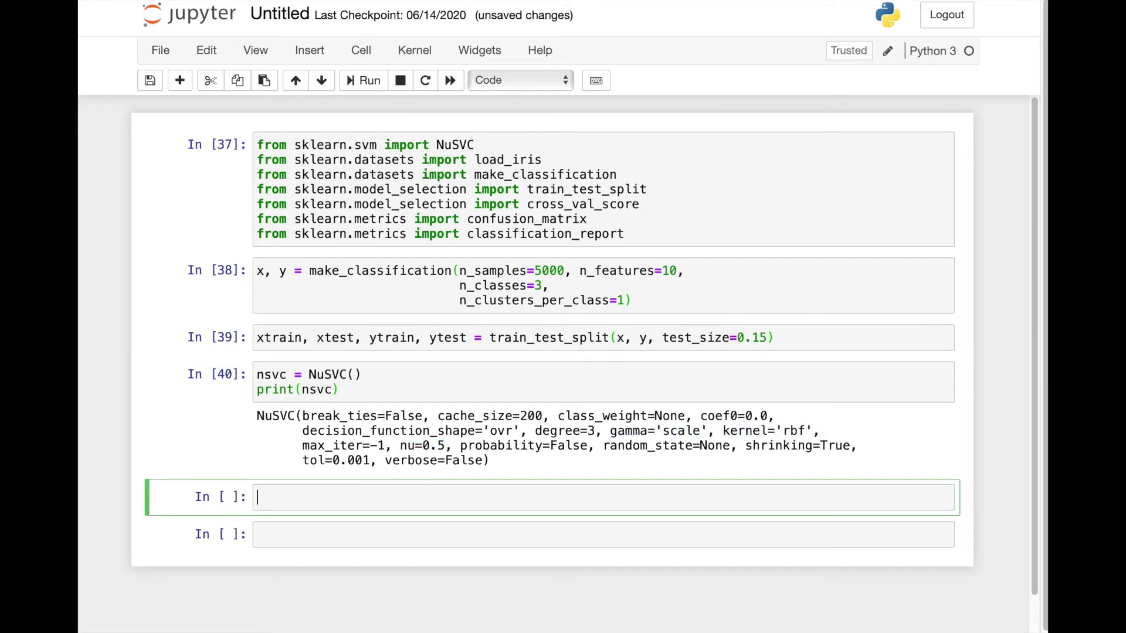
{"action": "type", "text": "nsvc."}
{"action": "type", "text": "fit(xtrai"}
{"action": "type", "text": "n, ytrain"}
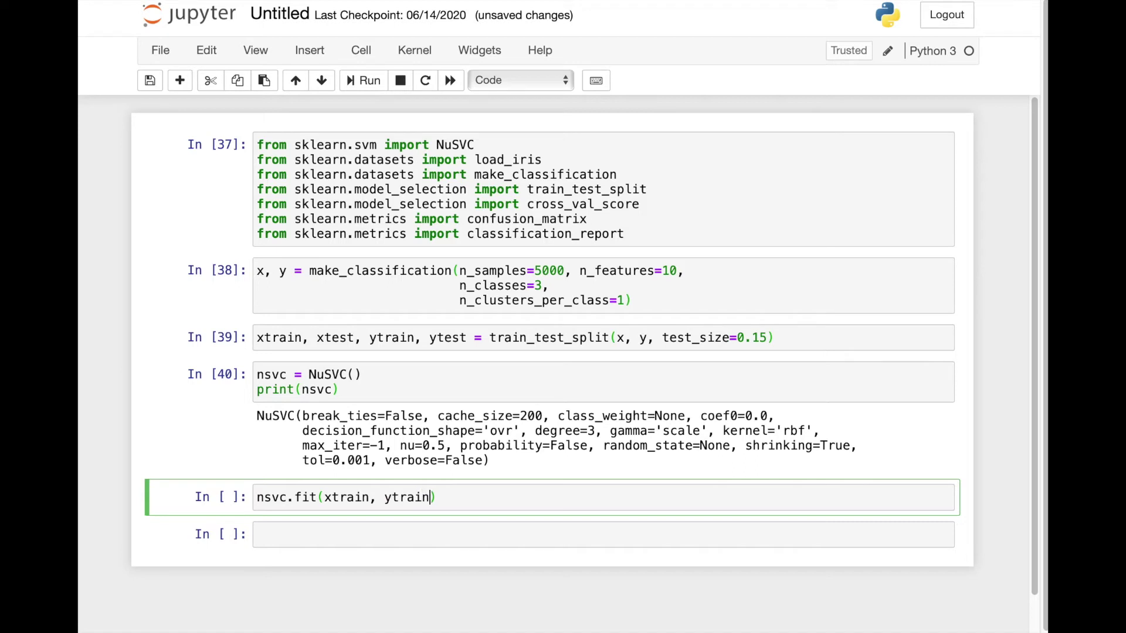
- Fit NuSVC on xtrain, ytrain and print the training score of 0.9138823529411765
{"action": "key", "text": "Return"}
{"action": "type", "text": "s"}
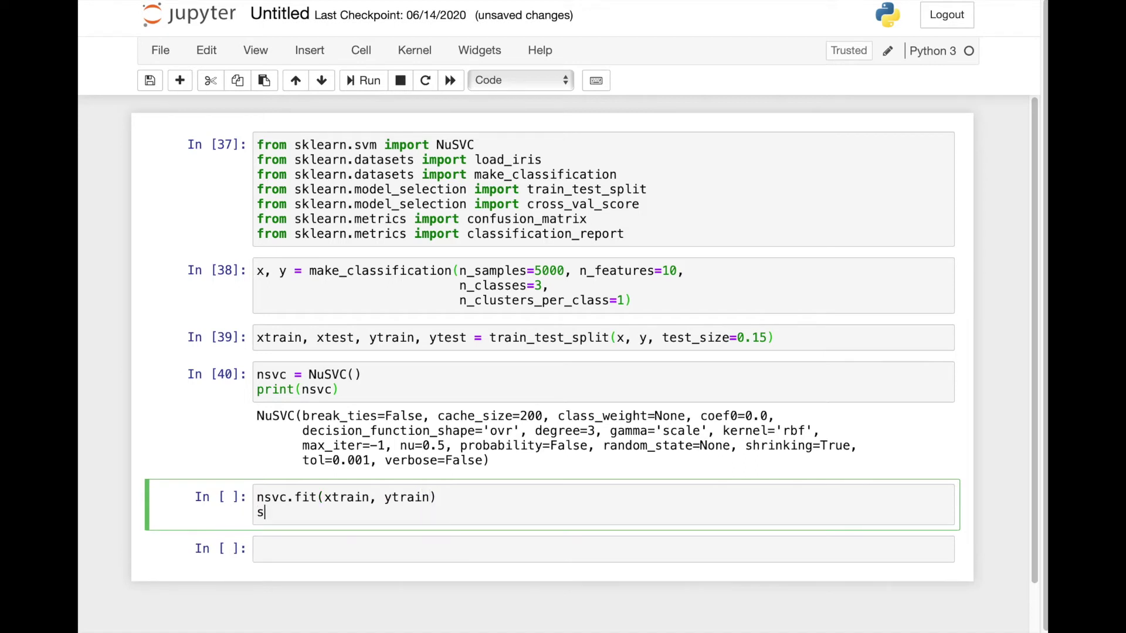
{"action": "type", "text": "core ="}
{"action": "type", "text": " nsvc."}
{"action": "type", "text": "score(x"}
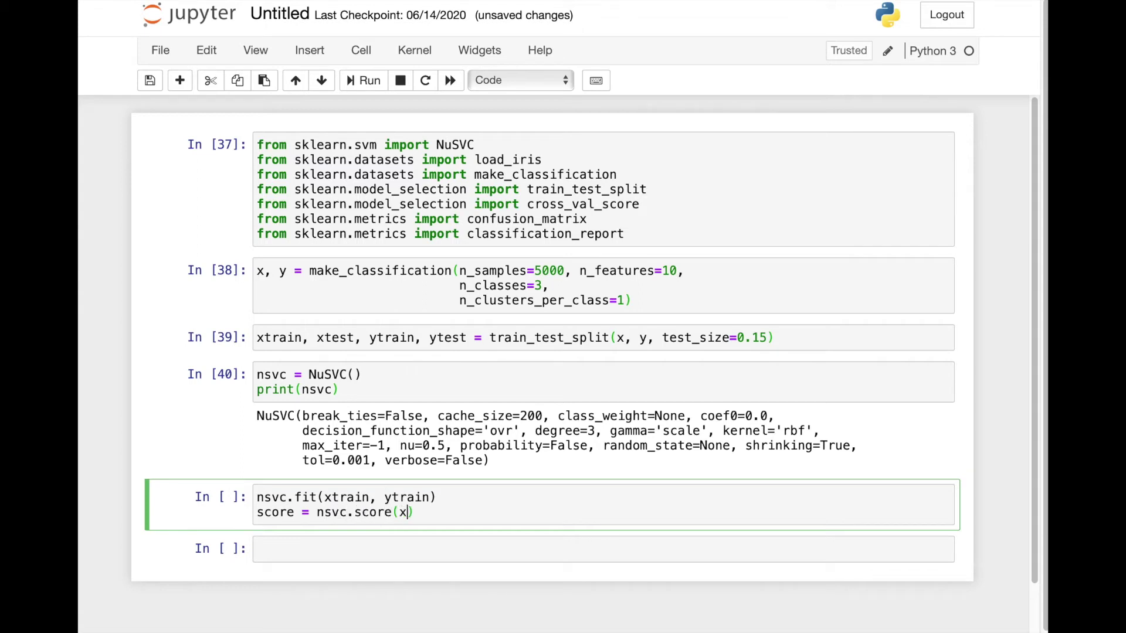
{"action": "type", "text": "train, ytrain"}
{"action": "key", "text": "Return"}
{"action": "type", "text": "print("}
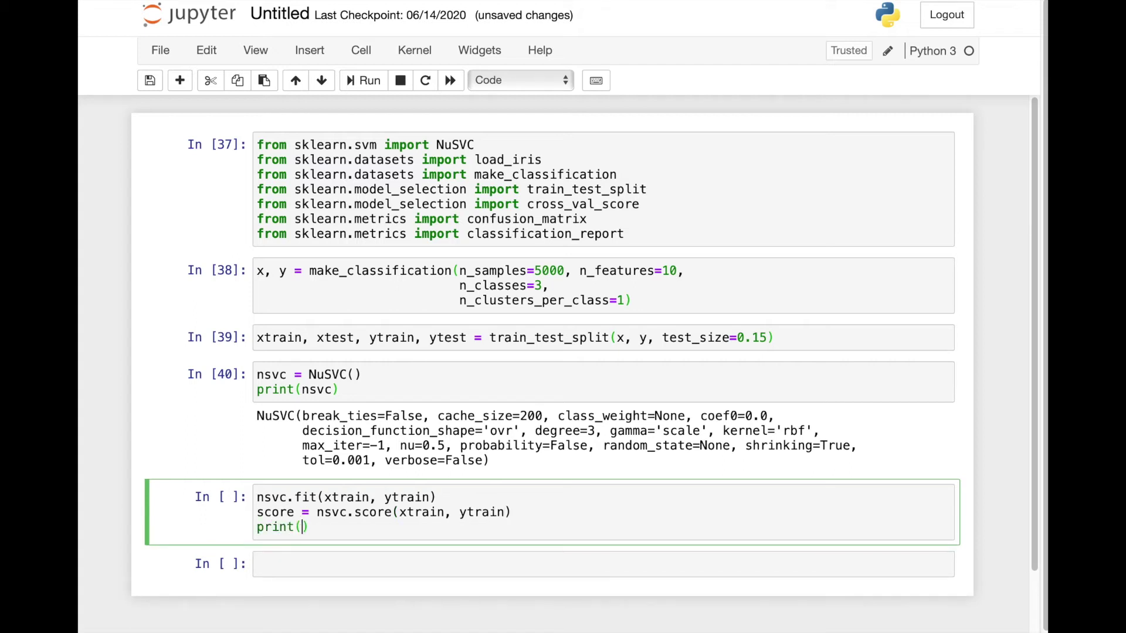
{"action": "type", "text": "s"}
{"action": "key", "text": "BackSpace"}
{"action": "type", "text": "\"T"}
{"action": "type", "text": "raining sco"}
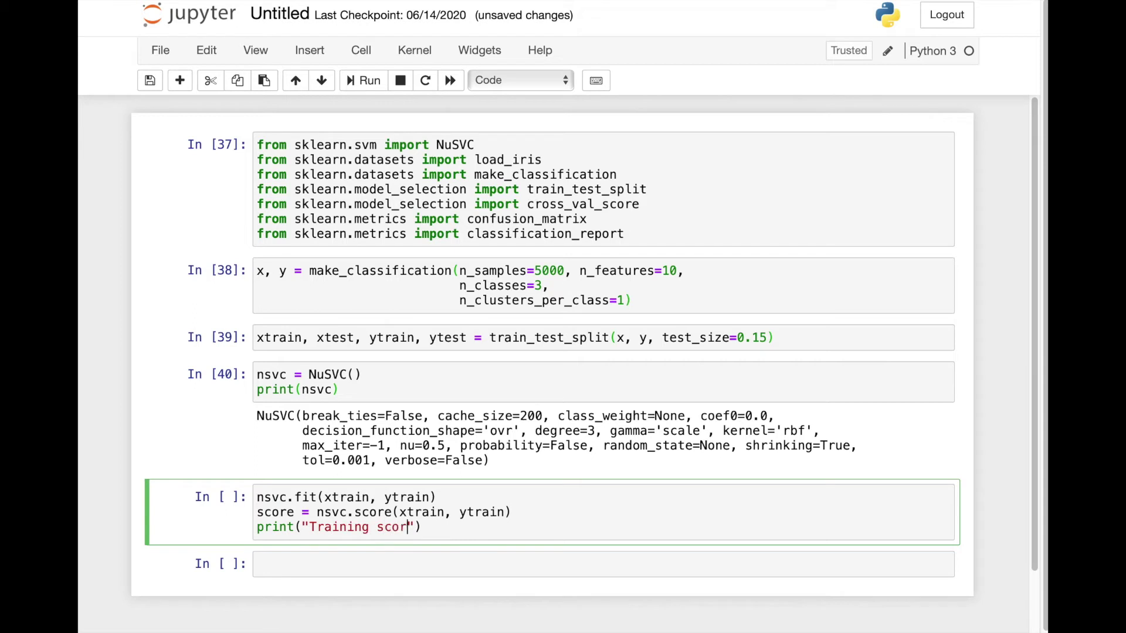
{"action": "type", "text": "re: \", "}
{"action": "type", "text": "score"}
{"action": "key", "text": "alt+Return"}
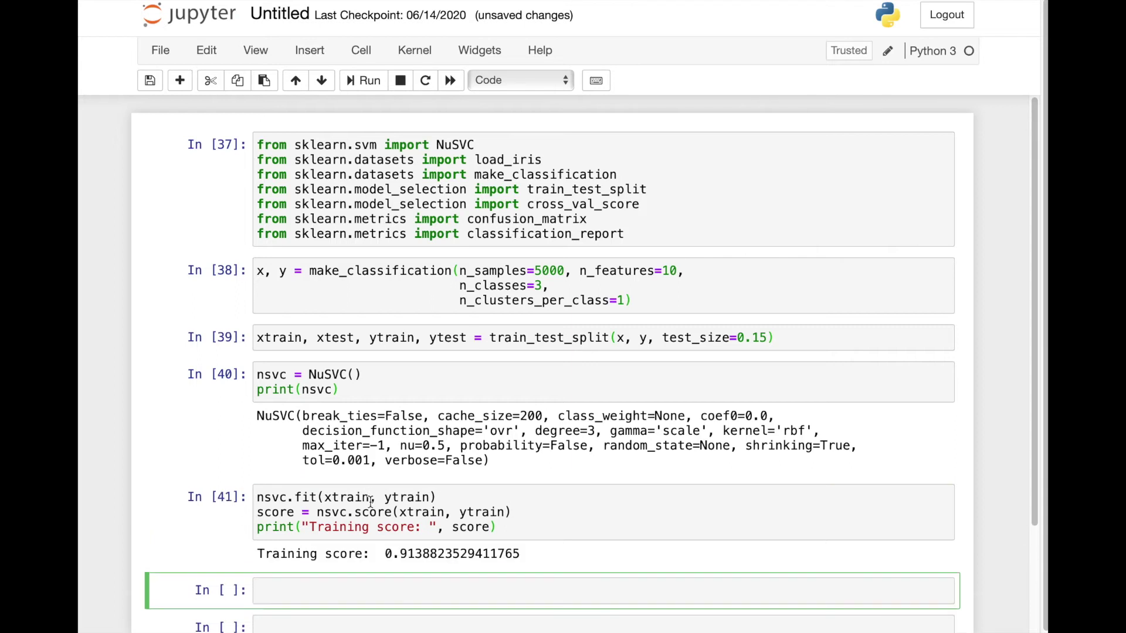
{"action": "scroll", "coordinate": [370, 501], "scroll_direction": "down", "scroll_amount": 2}
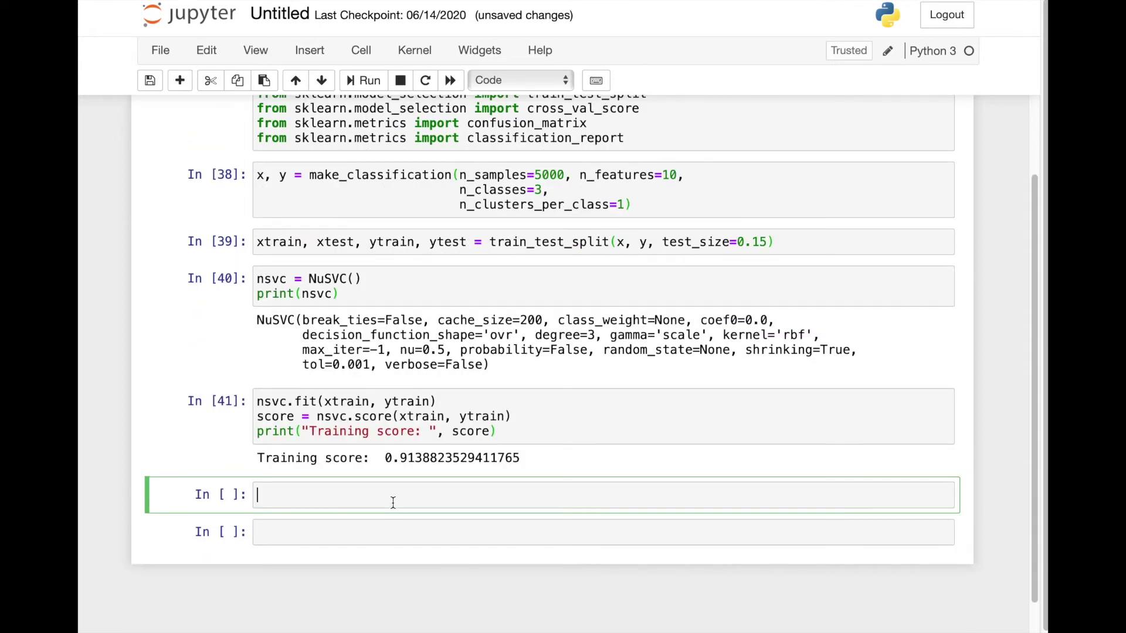
{"action": "type", "text": "cv"}
{"action": "type", "text": "-"}
- Run cross_val_score with cv=10 on the training data and print the mean, 0.9101176470588236
{"action": "key", "text": "BackSpace"}
{"action": "type", "text": "_score"}
{"action": "type", "text": " = "}
{"action": "type", "text": "cross"}
{"action": "type", "text": "s_"}
{"action": "key", "text": "BackSpace"}
{"action": "key", "text": "BackSpace"}
{"action": "type", "text": "_val"}
{"action": "type", "text": "_score("}
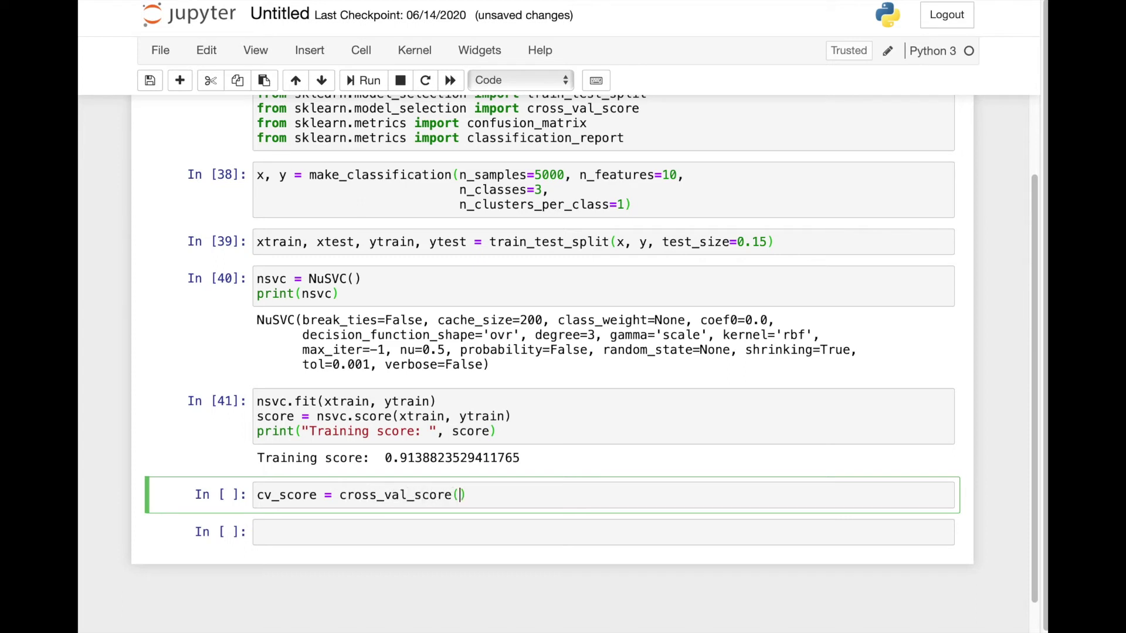
{"action": "type", "text": "nsvc, "}
{"action": "type", "text": "xtrain, y"}
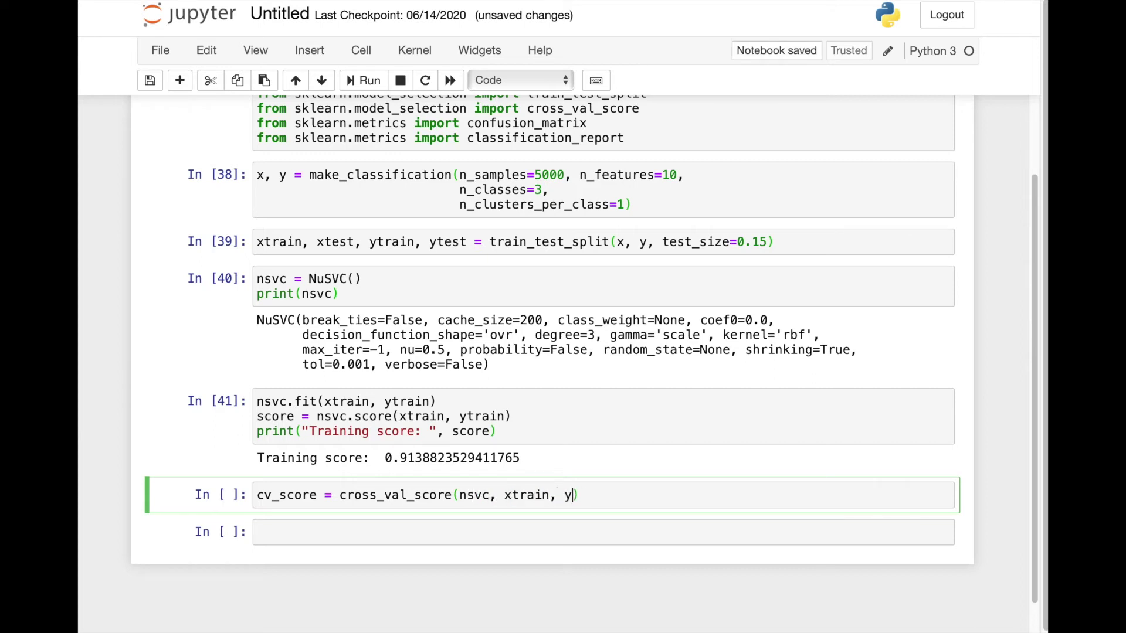
{"action": "type", "text": "train, cv"}
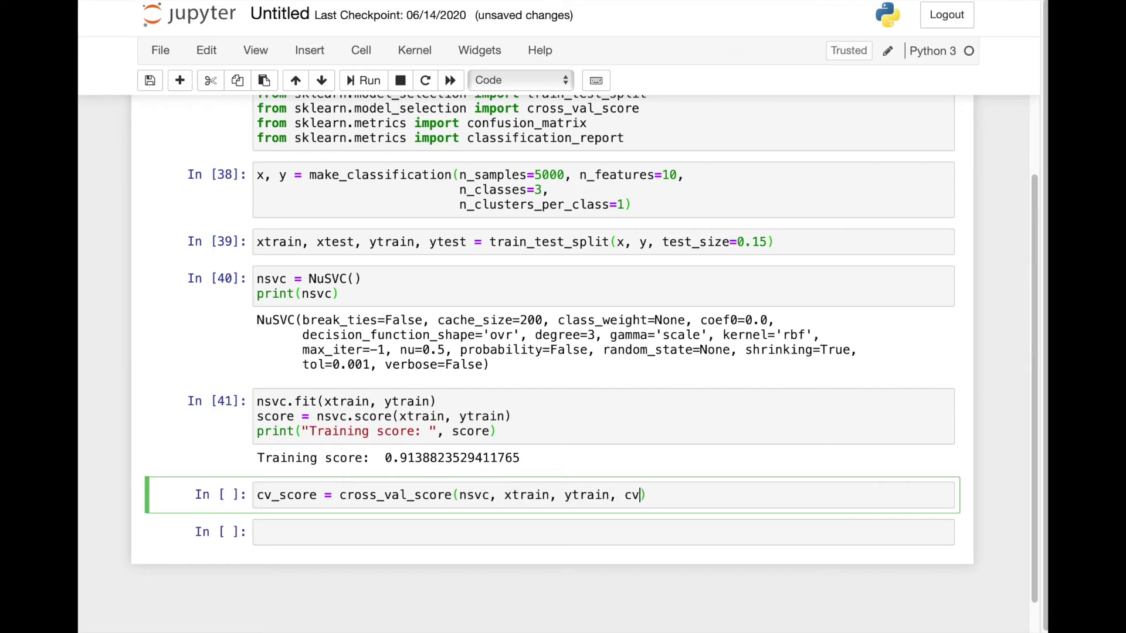
{"action": "type", "text": "=10"}
{"action": "key", "text": "Return"}
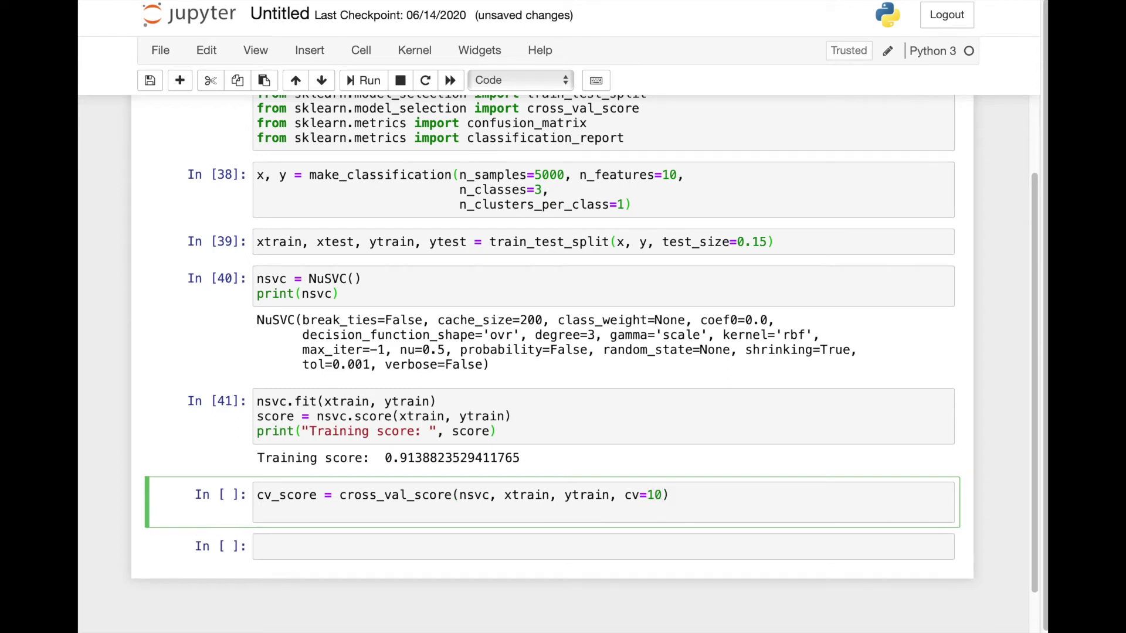
{"action": "type", "text": "print(\""}
{"action": "type", "text": "CV "}
{"action": "type", "text": "average sc"}
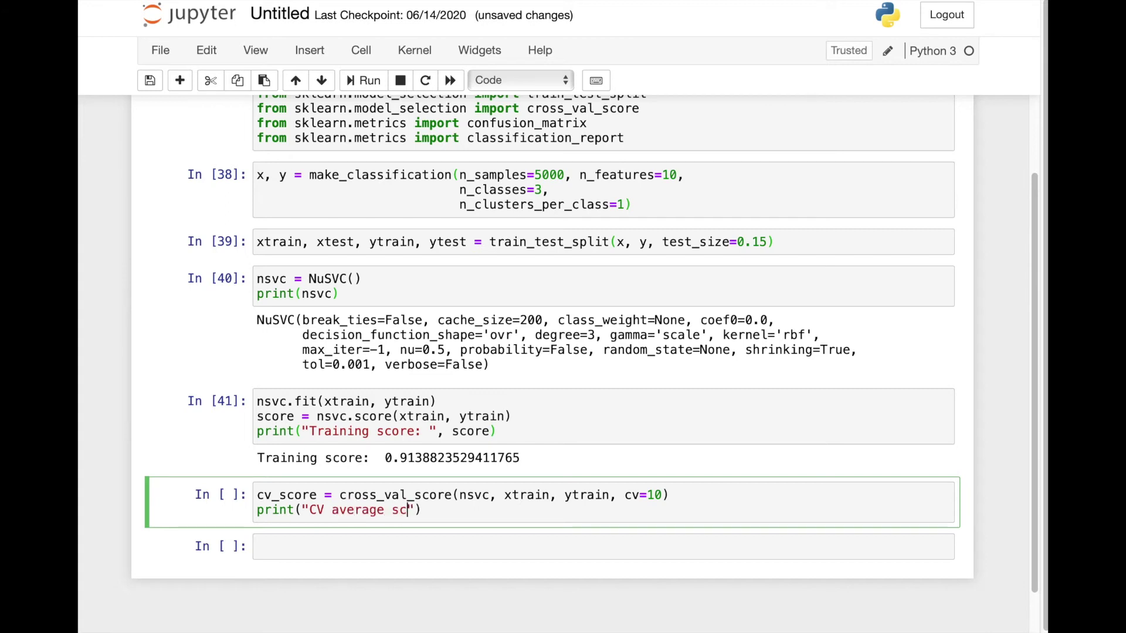
{"action": "type", "text": "ore: "}
{"action": "type", "text": "\", cv_score."}
{"action": "type", "text": "mean())"}
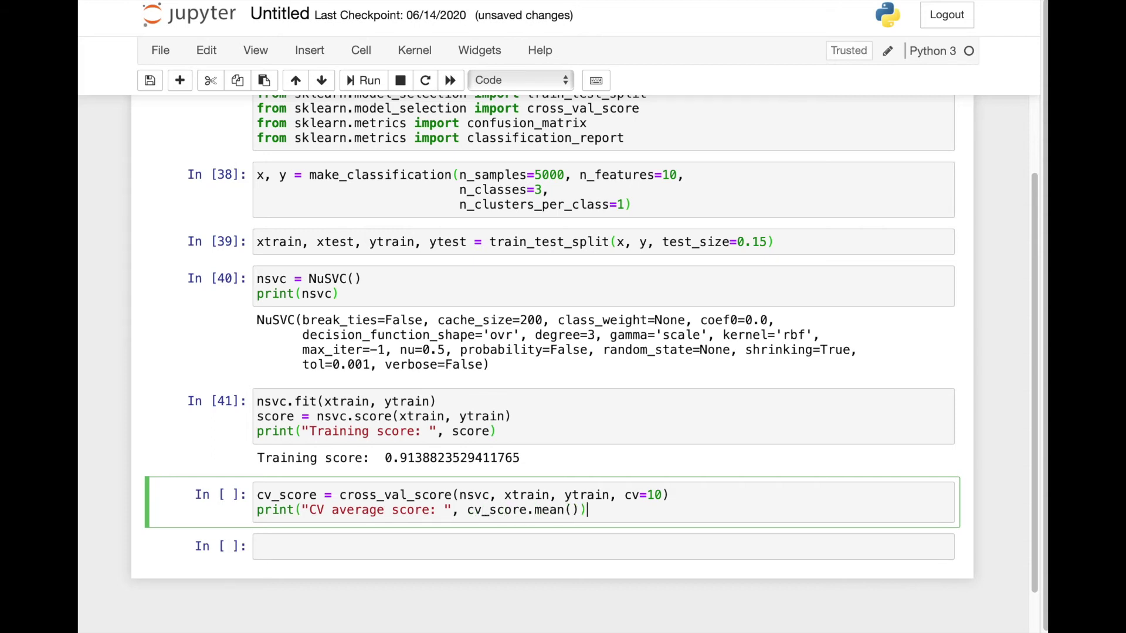
{"action": "key", "text": "alt+Return"}
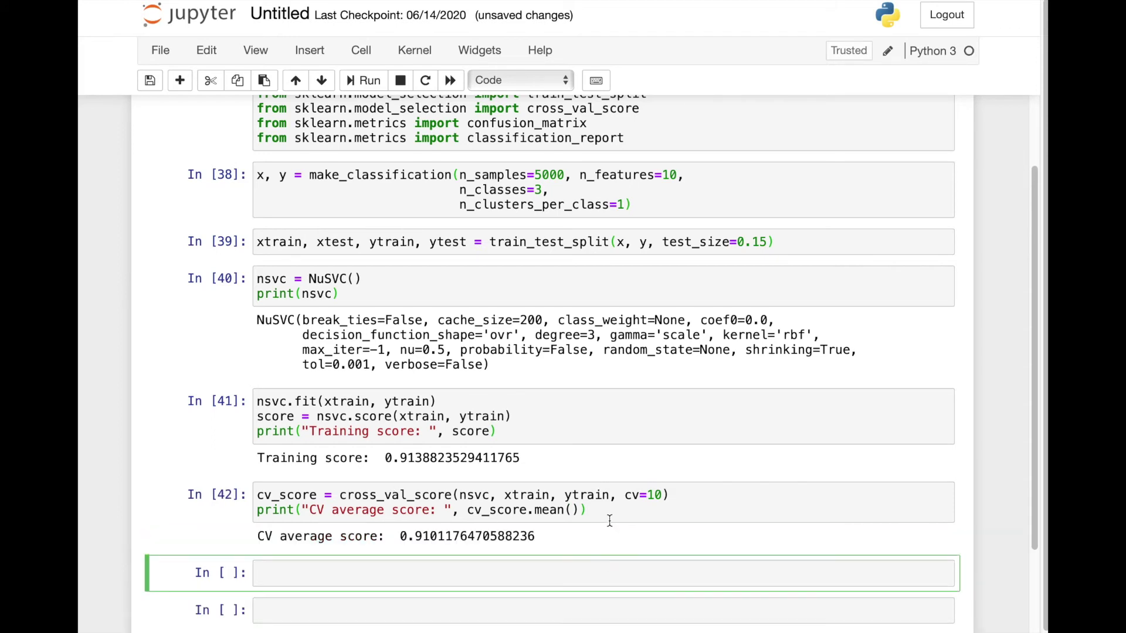
{"action": "scroll", "coordinate": [623, 542], "scroll_direction": "down", "scroll_amount": 3}
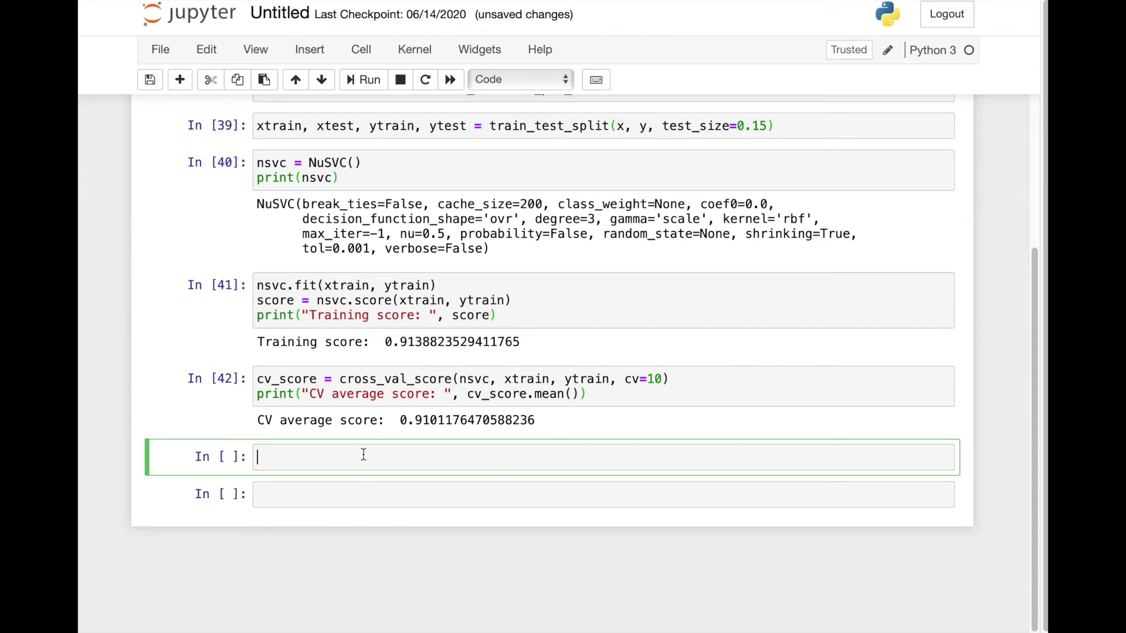
{"action": "type", "text": "ypred = "}
{"action": "type", "text": "predict("}
{"action": "type", "text": "xtest"}
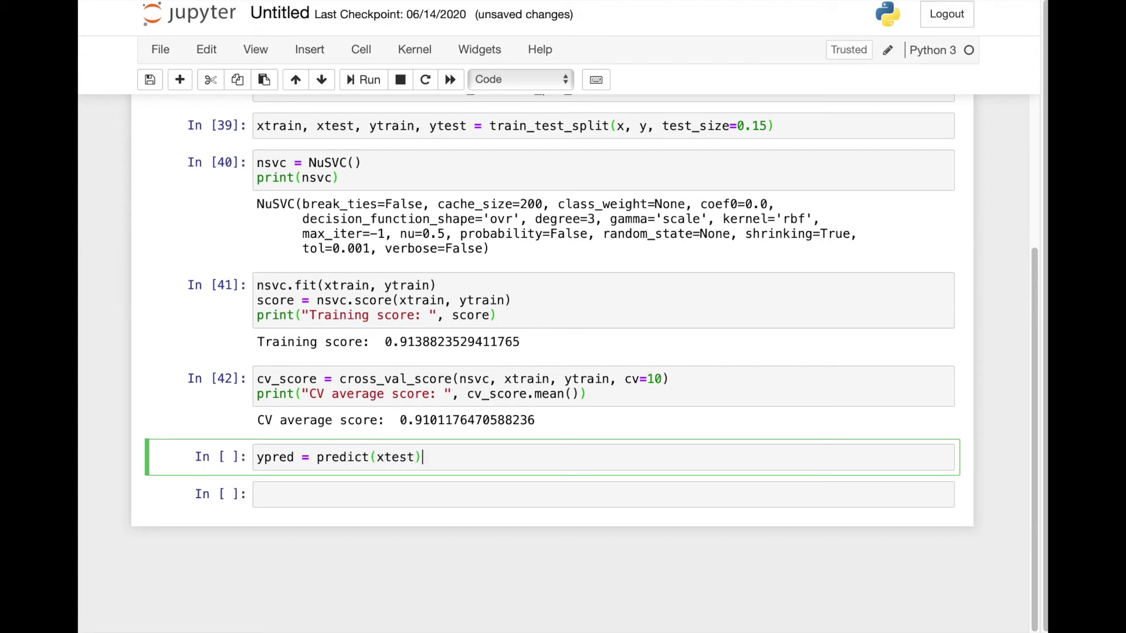
- Write ypred = predict(xtest), confusion_matrix(ytest, ypred) and print(cm), and run it, hitting a NameError
{"action": "key", "text": "Return"}
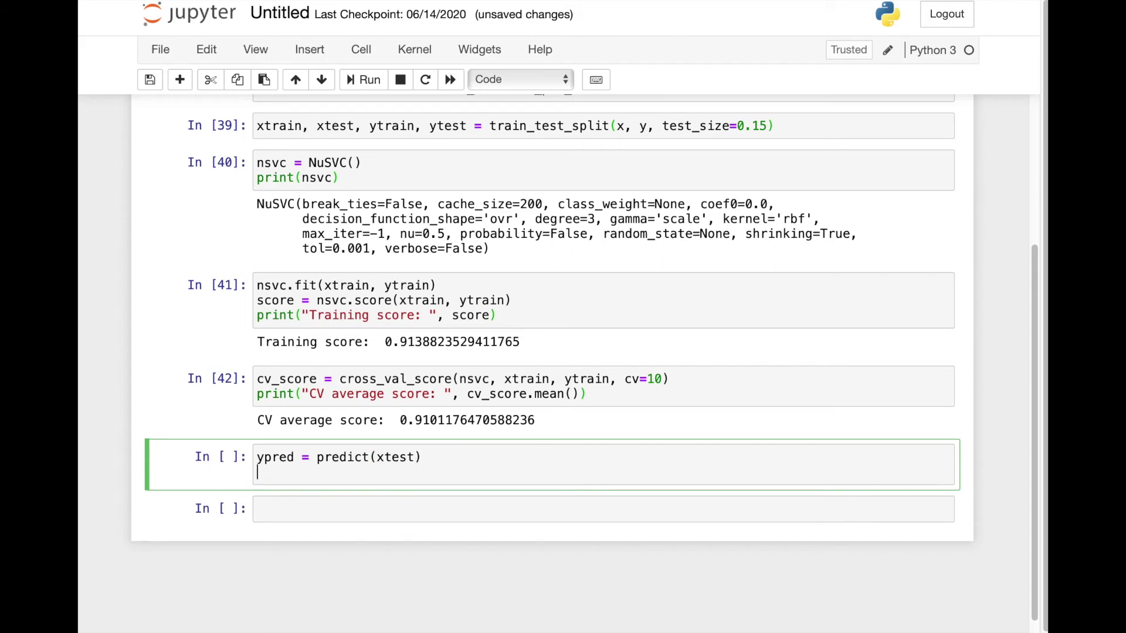
{"action": "type", "text": "cm = "}
{"action": "type", "text": "confusion."}
{"action": "type", "text": "matrix"}
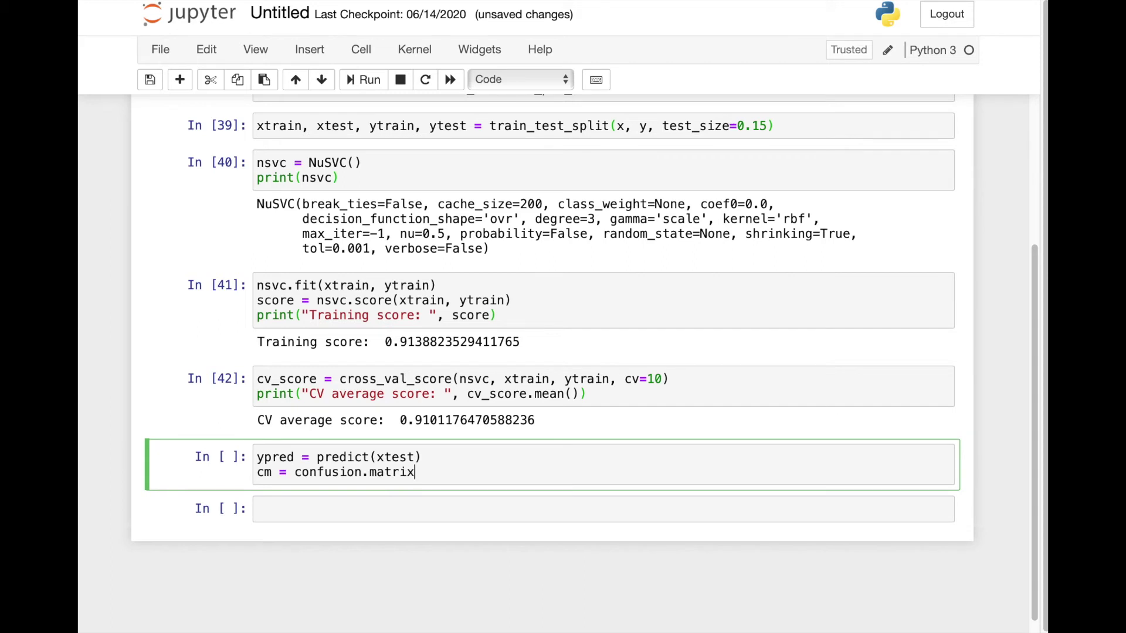
{"action": "key", "text": "BackSpace"}
{"action": "key", "text": "BackSpace"}
{"action": "key", "text": "BackSpace"}
{"action": "key", "text": "BackSpace"}
{"action": "key", "text": "BackSpace"}
{"action": "type", "text": "_matrix(y"}
{"action": "type", "text": "ts"}
{"action": "key", "text": "BackSpace"}
{"action": "type", "text": "est, y"}
{"action": "type", "text": "pred)"}
{"action": "key", "text": "Return"}
{"action": "type", "text": "print"}
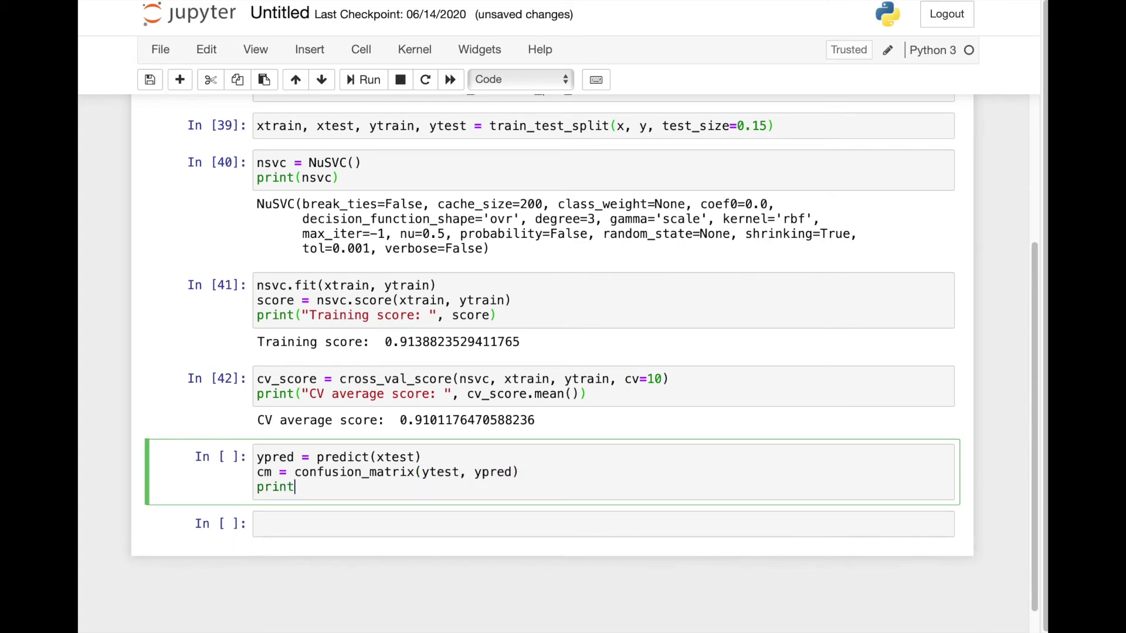
{"action": "type", "text": "("}
{"action": "type", "text": "cm"}
{"action": "key", "text": "shift+Return"}
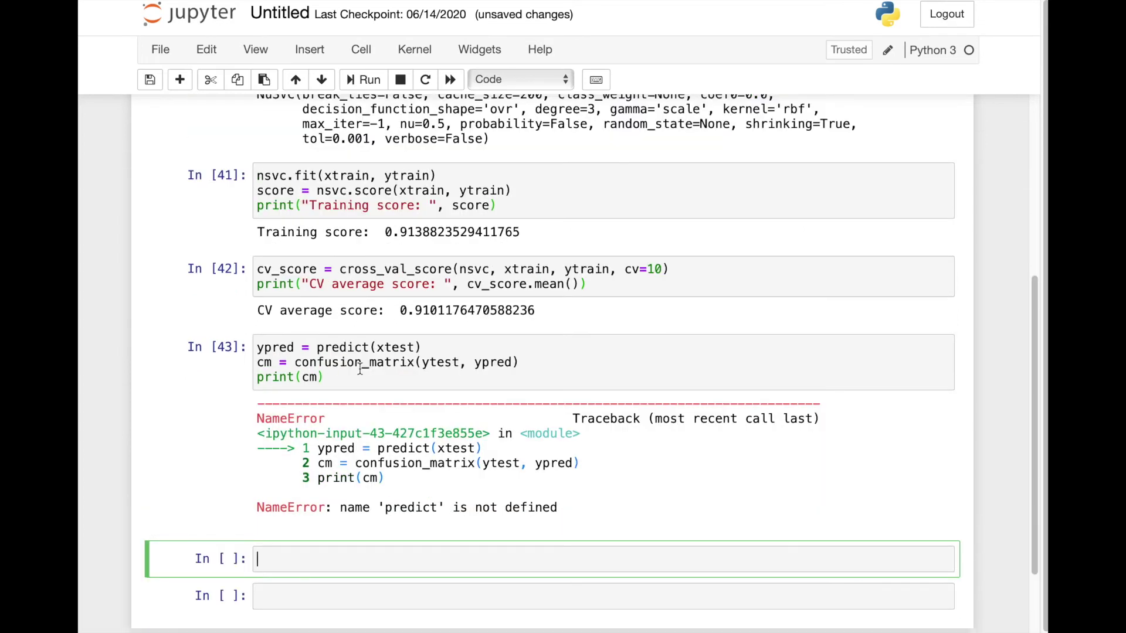
{"action": "left_click", "coordinate": [355, 362]}
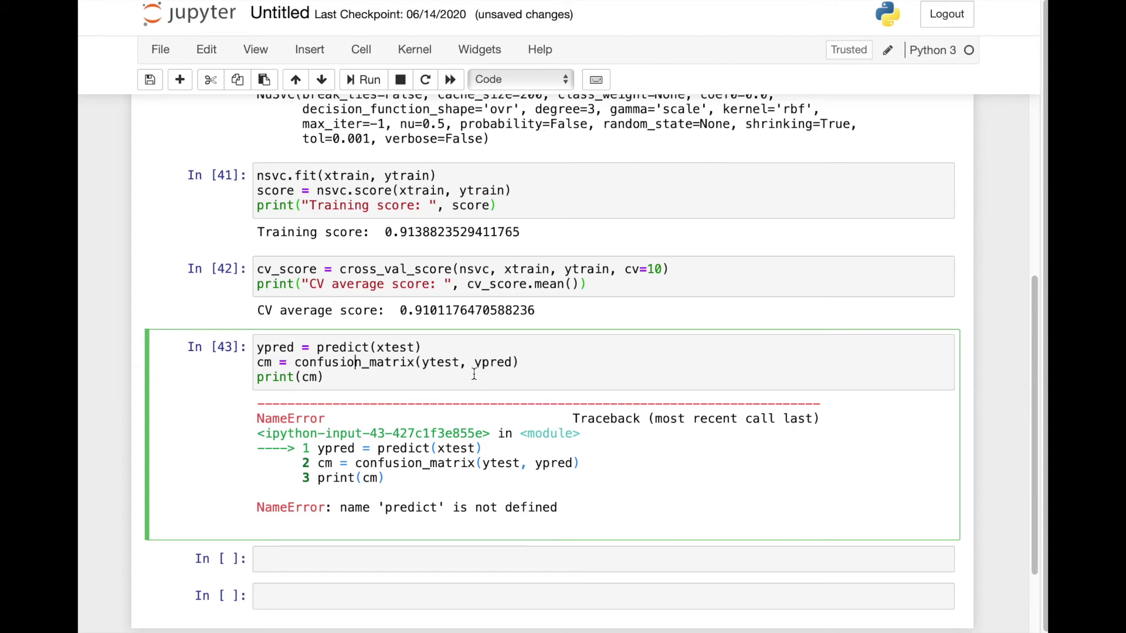
- Change the call to nsvc.predict and rerun the cell, printing a 3×3 confusion matrix
{"action": "left_click", "coordinate": [366, 349]}
{"action": "left_click", "coordinate": [317, 348]}
{"action": "type", "text": "ns"}
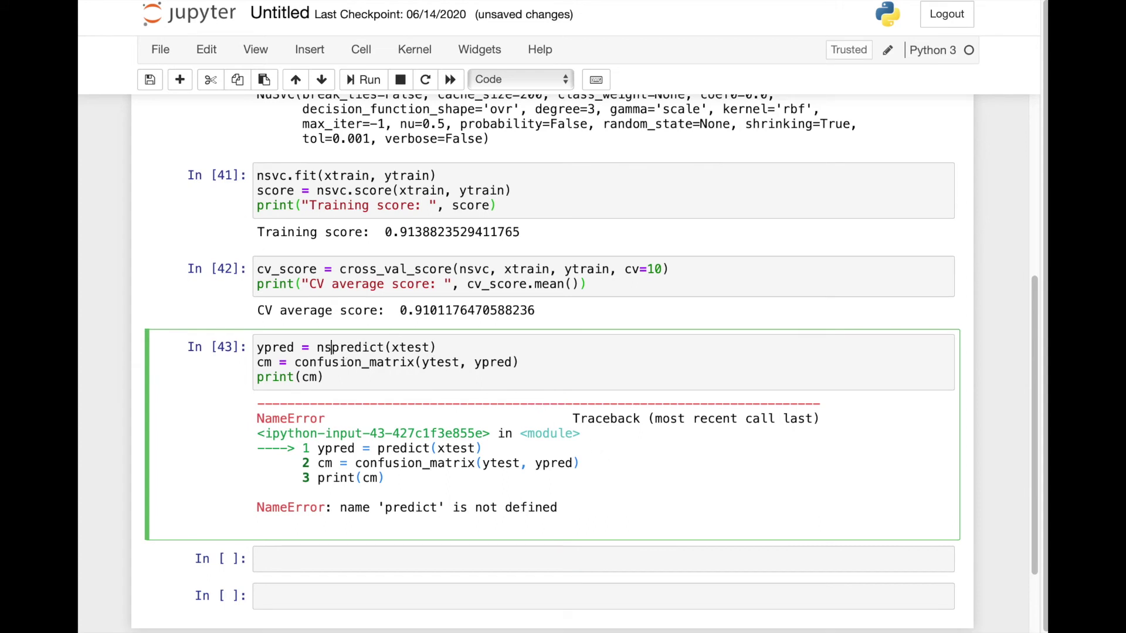
{"action": "type", "text": "vc."}
{"action": "key", "text": "shift+Return"}
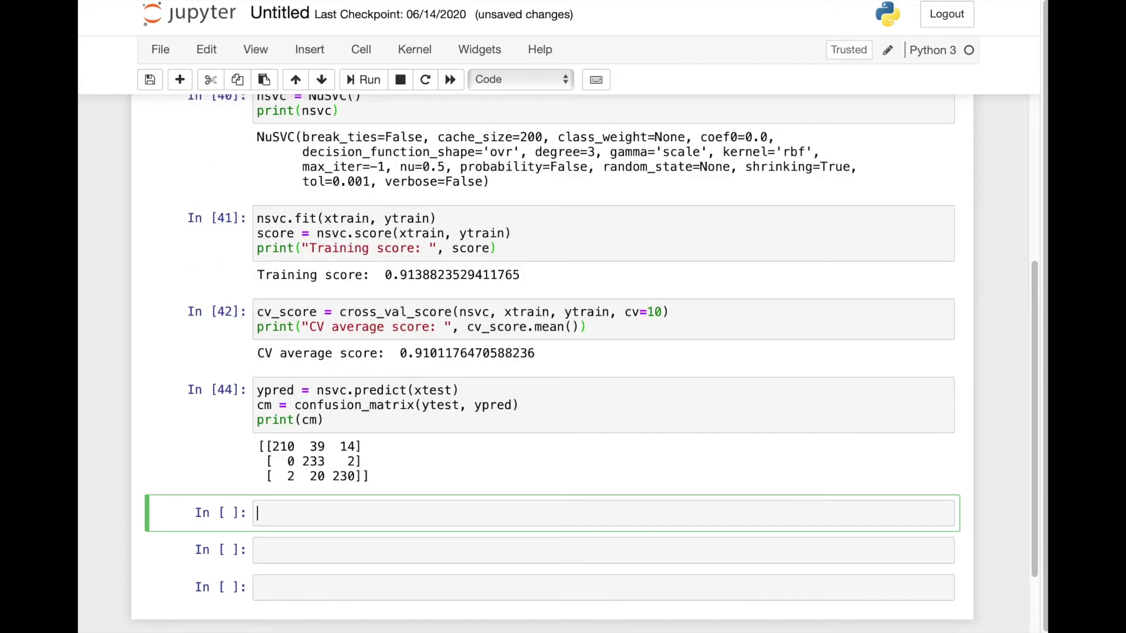
{"action": "scroll", "coordinate": [378, 379], "scroll_direction": "down", "scroll_amount": 1}
{"action": "scroll", "coordinate": [428, 394], "scroll_direction": "down", "scroll_amount": 1}
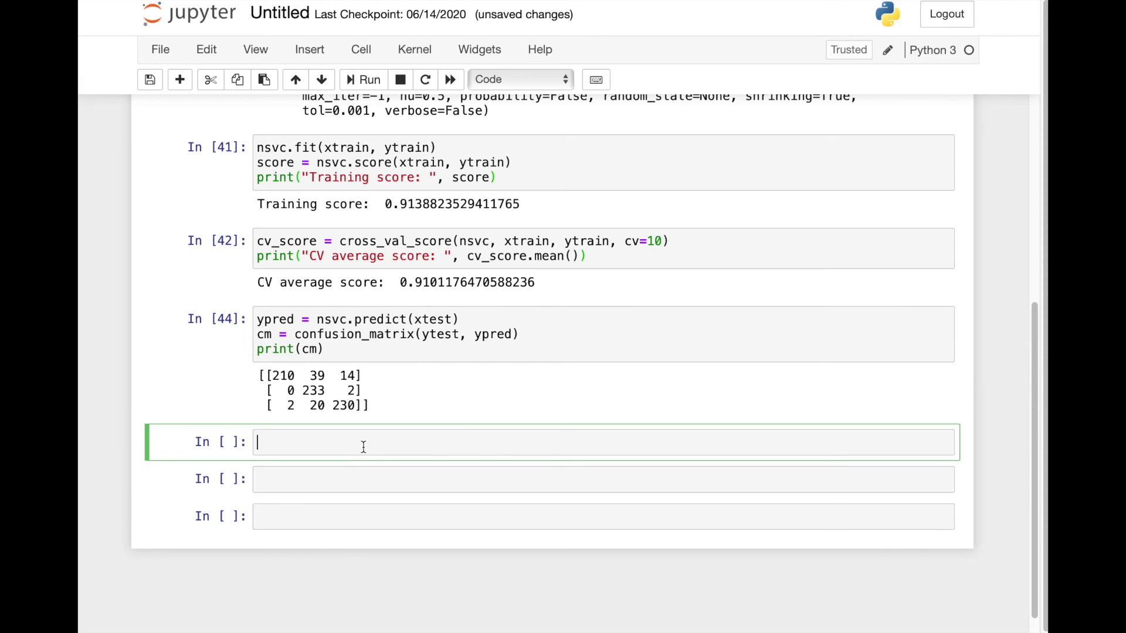
{"action": "type", "text": "cr = "}
{"action": "type", "text": "classification"}
{"action": "type", "text": "_report("}
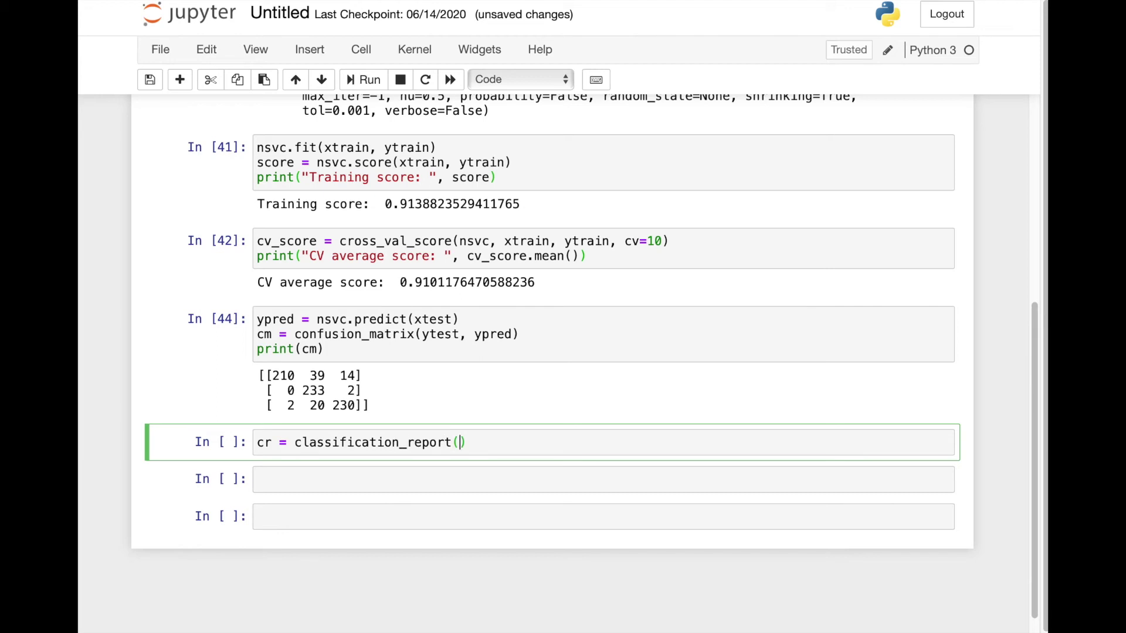
{"action": "type", "text": "ytest, ype"}
- Print classification_report(ytest, ypred) in the new cell
{"action": "key", "text": "BackSpace"}
{"action": "type", "text": "red"}
{"action": "type", "text": ")"}
{"action": "key", "text": "Return"}
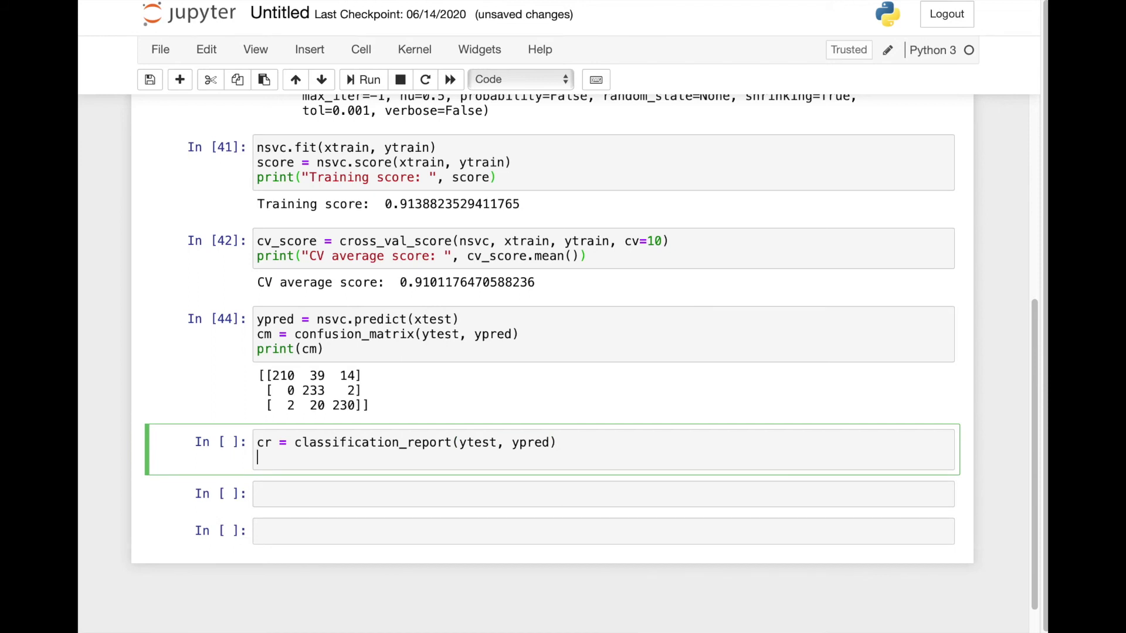
{"action": "type", "text": "print(cr"}
{"action": "key", "text": "ctrl+Return"}
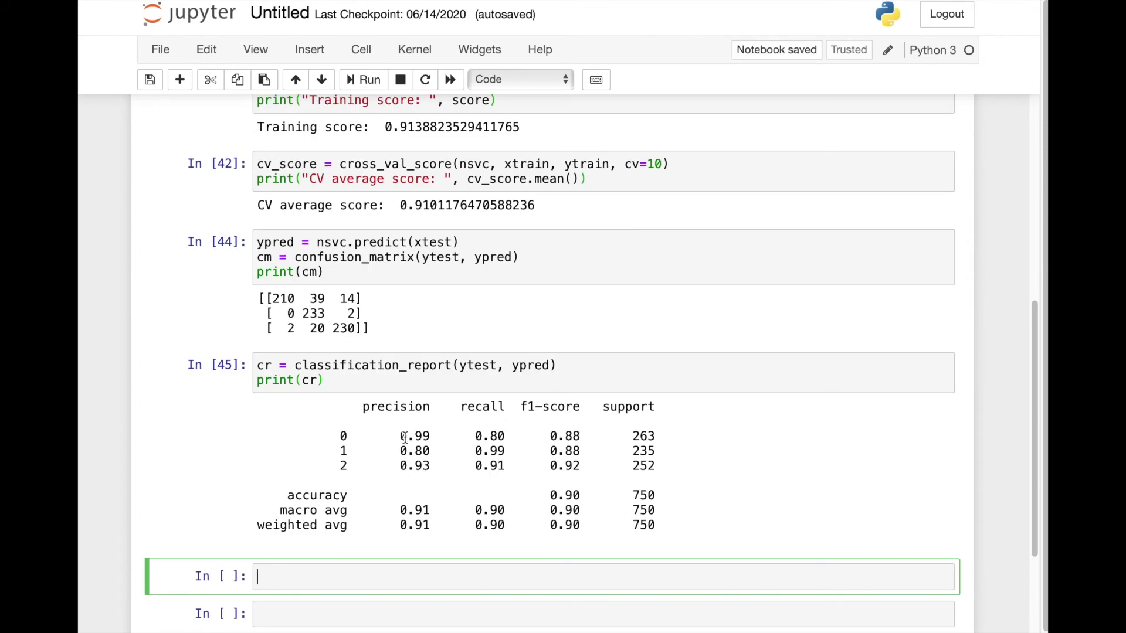
- Highlight the per-class precision, the macro and weighted averages, and the 0.90 accuracy
{"action": "left_click_drag", "start_coordinate": [400, 436], "coordinate": [432, 466]}
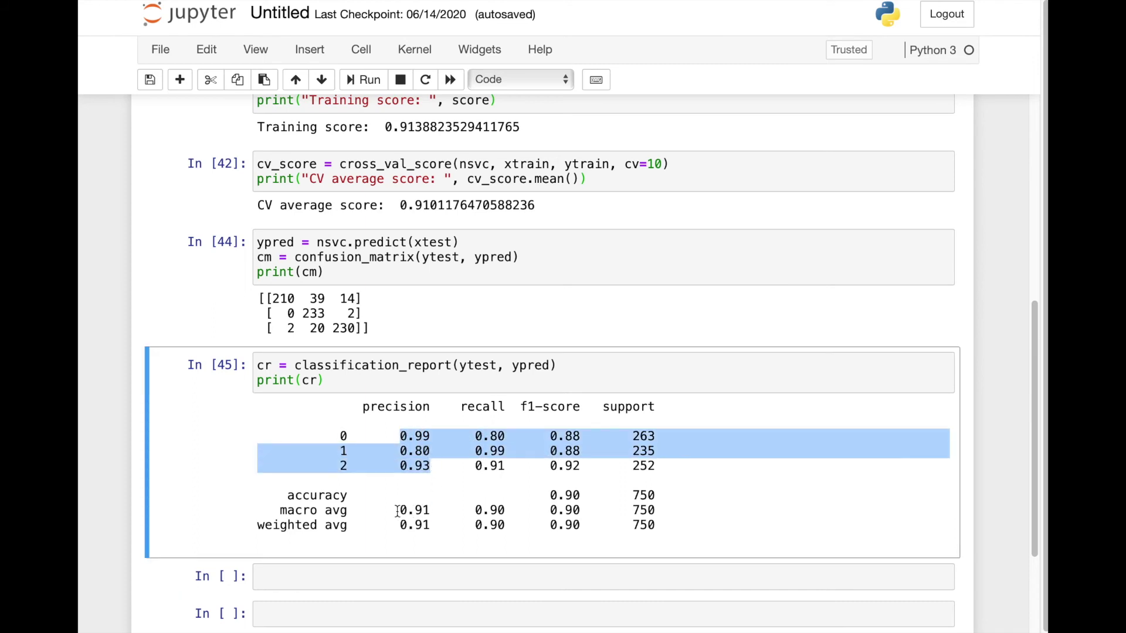
{"action": "left_click_drag", "start_coordinate": [400, 510], "coordinate": [491, 524]}
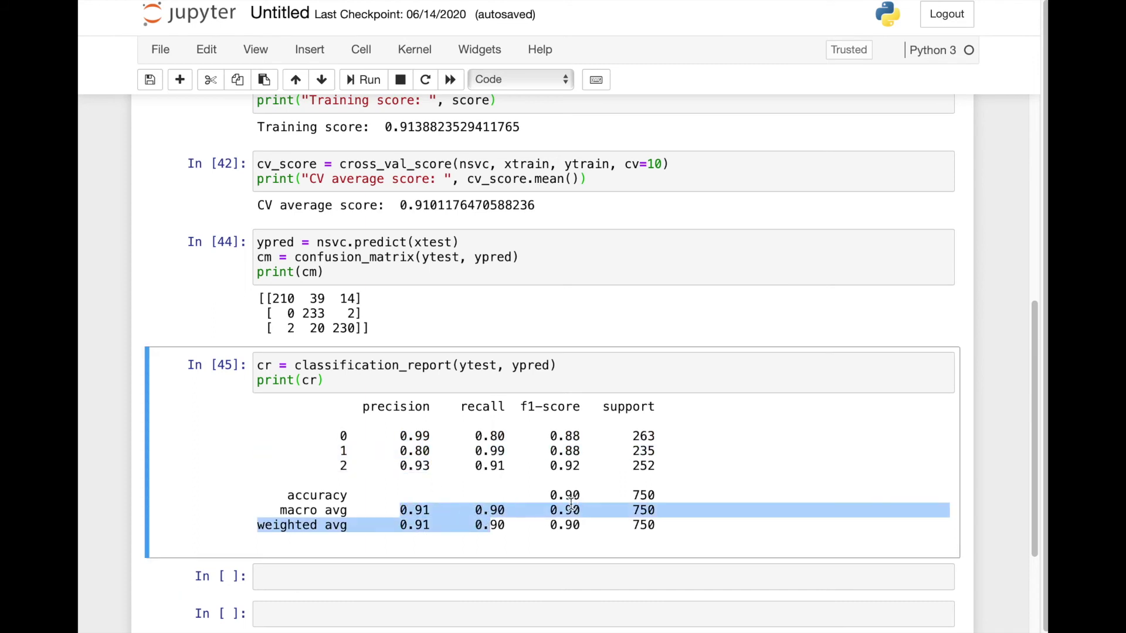
{"action": "left_click_drag", "start_coordinate": [550, 496], "coordinate": [583, 496]}
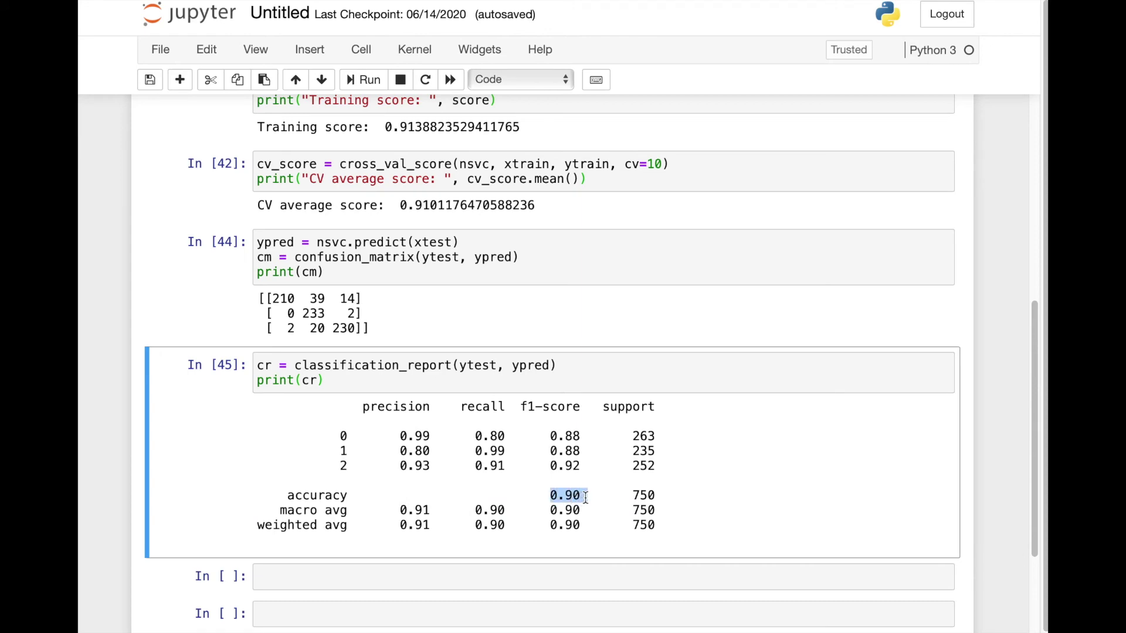
{"action": "left_click", "coordinate": [743, 512]}
{"action": "scroll", "coordinate": [744, 512], "scroll_direction": "down", "scroll_amount": 1}
{"action": "scroll", "coordinate": [743, 512], "scroll_direction": "up", "scroll_amount": 5}
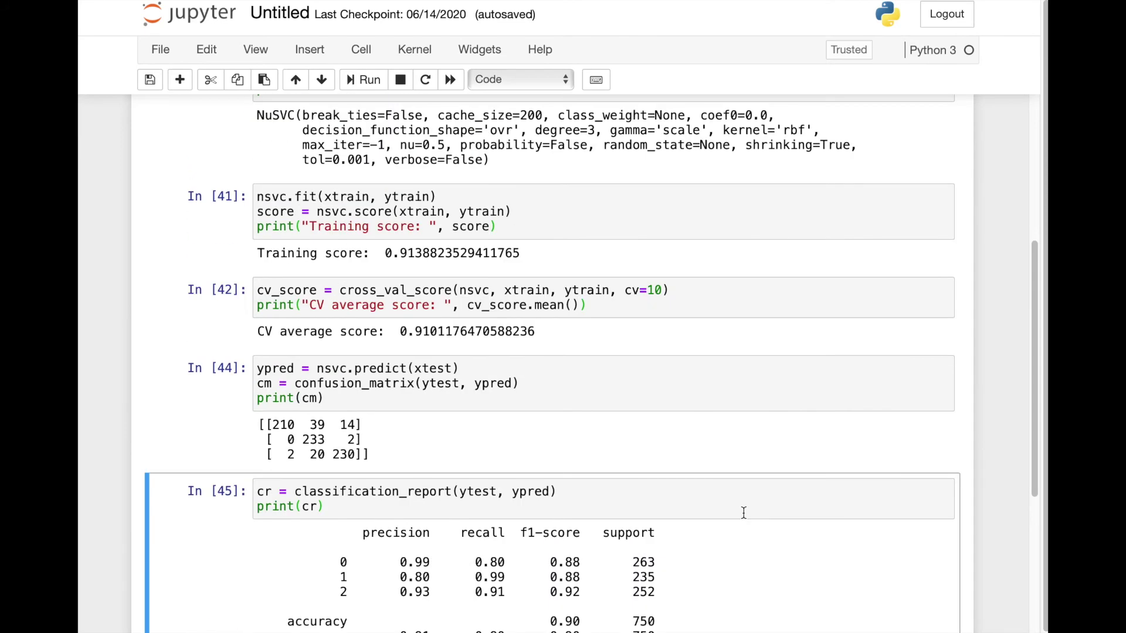
{"action": "scroll", "coordinate": [743, 512], "scroll_direction": "up", "scroll_amount": 1}
{"action": "scroll", "coordinate": [742, 512], "scroll_direction": "up", "scroll_amount": 3}
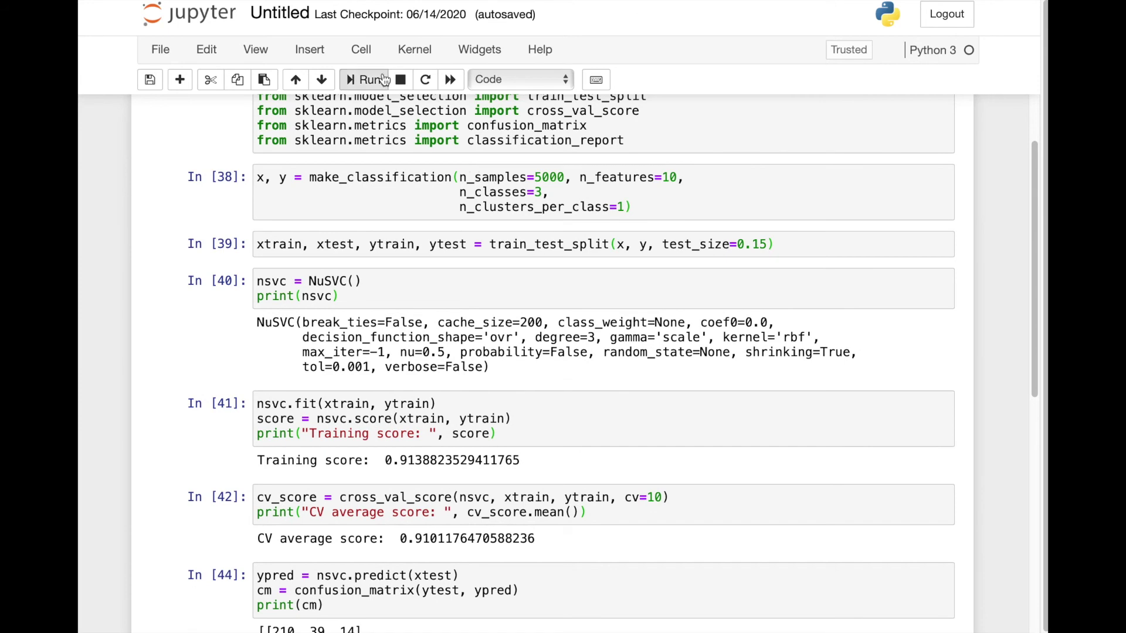
- Clear all cell outputs and rerun through the classification report, now showing 0.95 accuracy
{"action": "left_click", "coordinate": [368, 55]}
{"action": "mouse_move", "coordinate": [382, 282]}
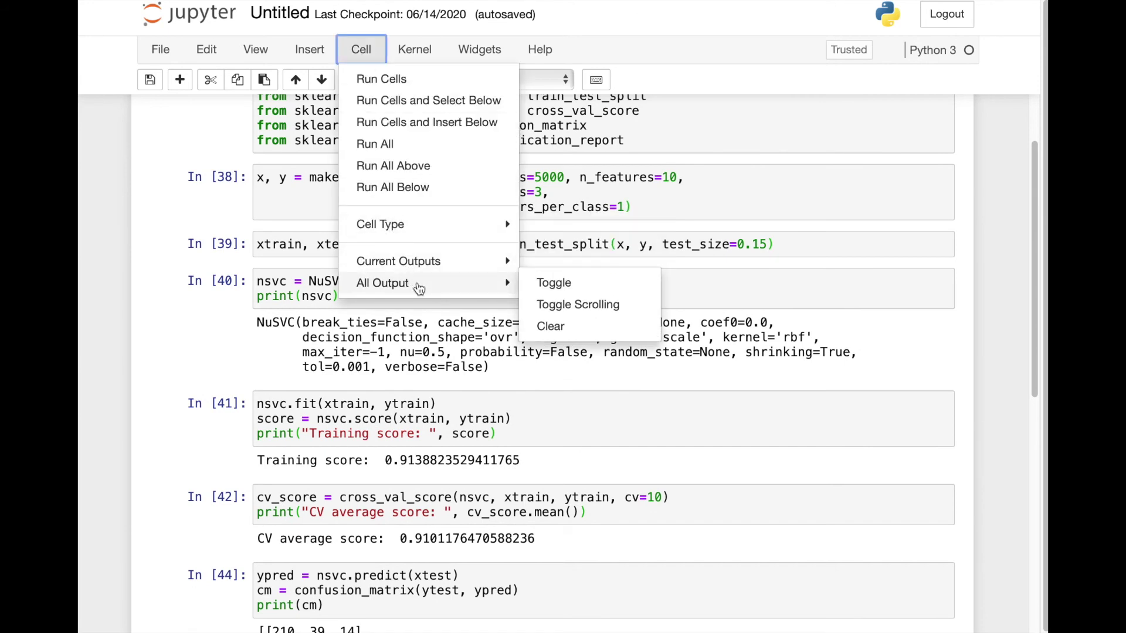
{"action": "left_click", "coordinate": [551, 325]}
{"action": "scroll", "coordinate": [620, 348], "scroll_direction": "up", "scroll_amount": 2}
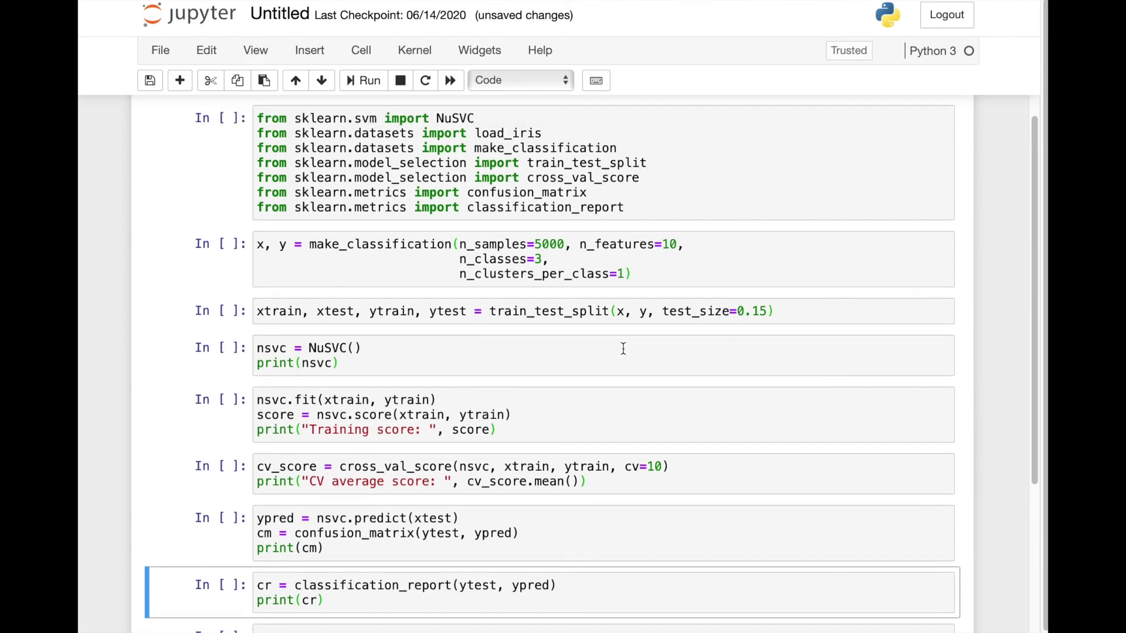
{"action": "key", "text": "shift+Return"}
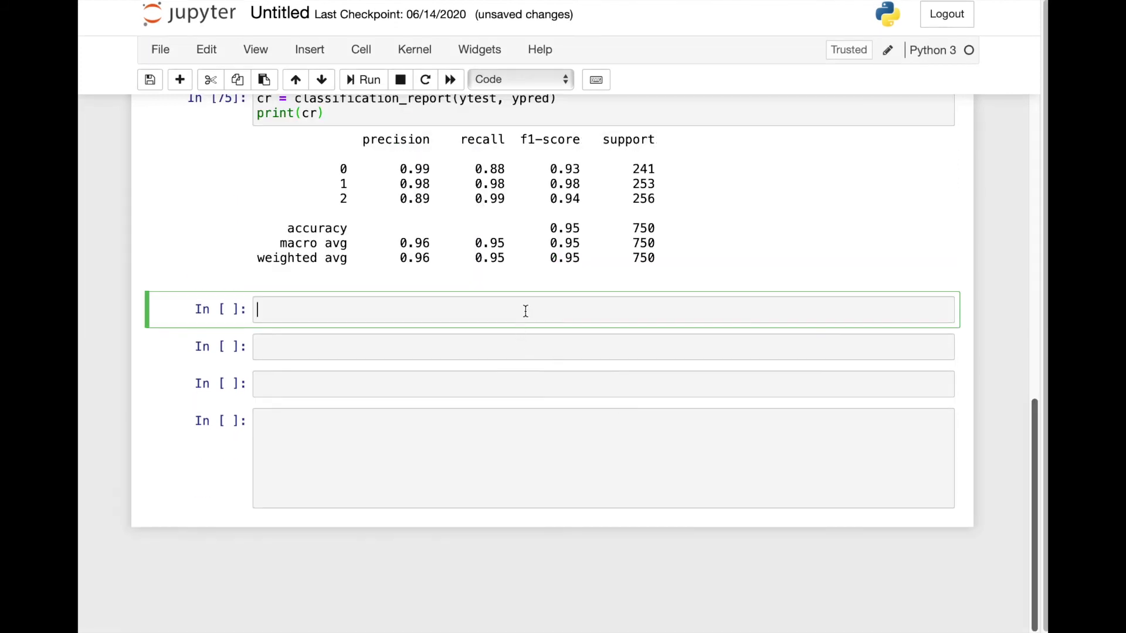
{"action": "type", "text": "# Iris"}
{"action": "type", "text": " dataset clas"}
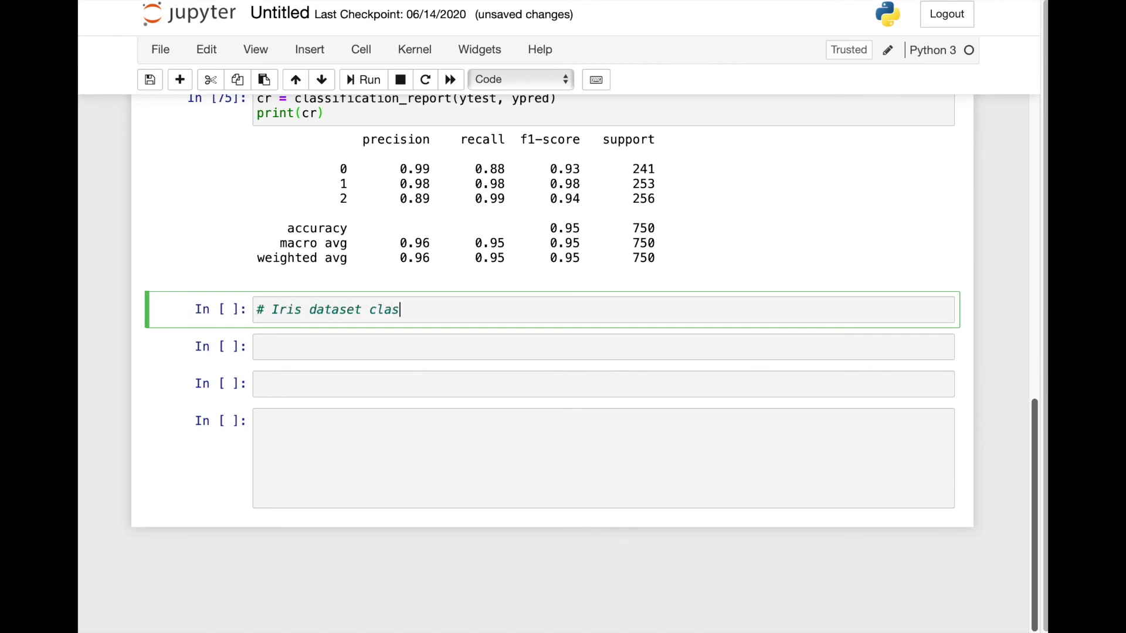
{"action": "type", "text": "sification "}
{"action": "type", "text": "with Nu"}
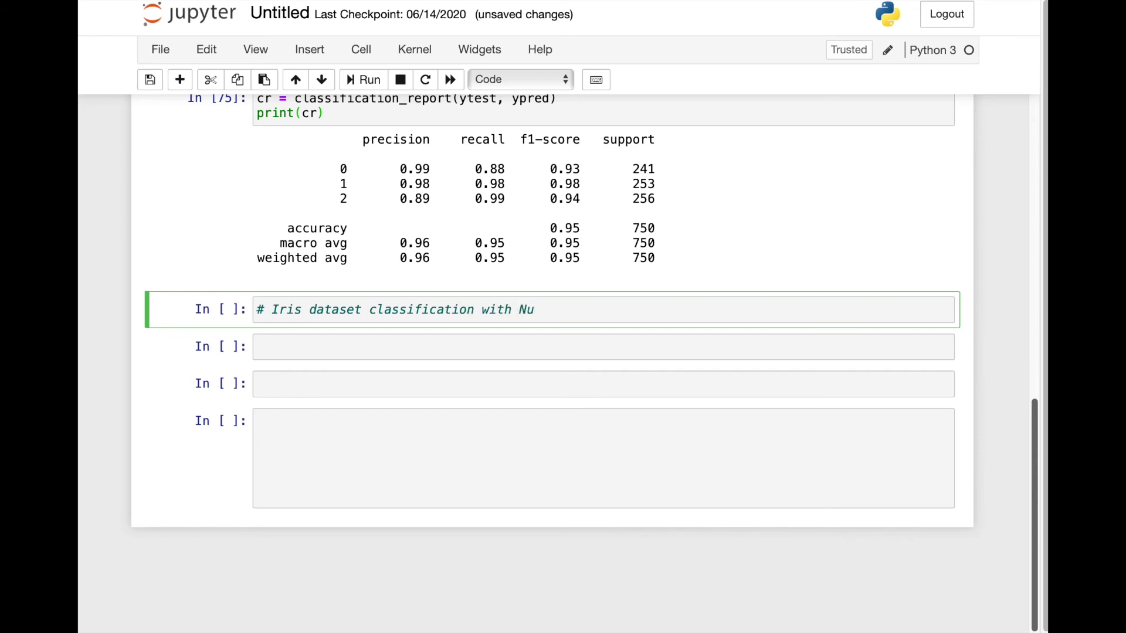
{"action": "type", "text": "-SVC"}
- Write and run the Iris loading cell with a test_size=.1 split, then paste the NuSVC code below
{"action": "key", "text": "Return"}
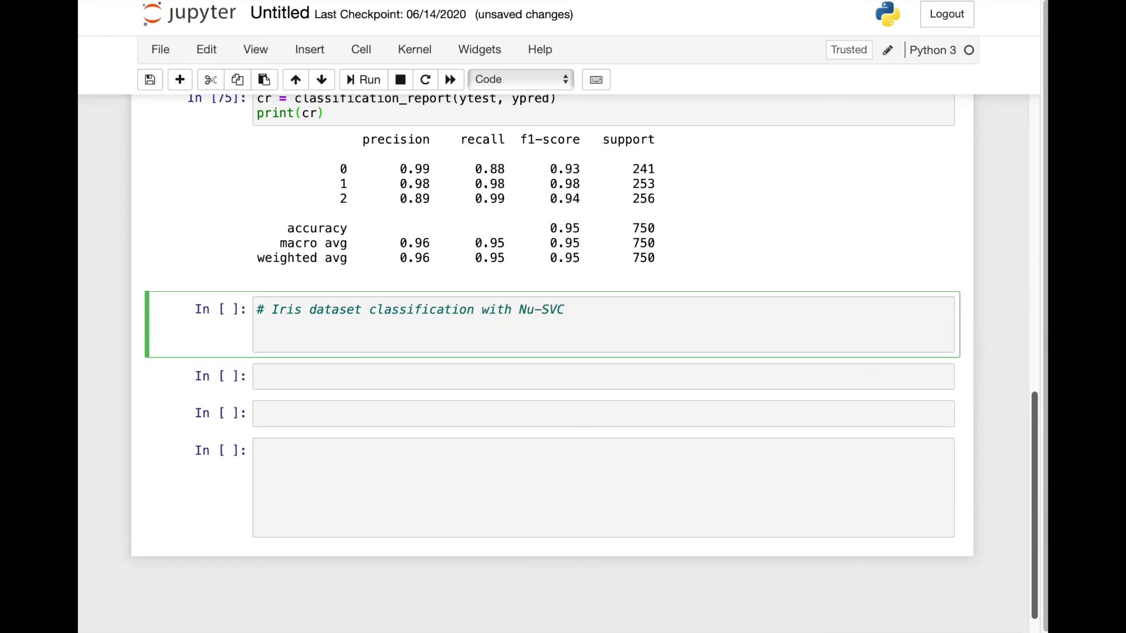
{"action": "type", "text": "iris = load_"}
{"action": "type", "text": "iris()"}
{"action": "key", "text": "Return"}
{"action": "type", "text": "x"}
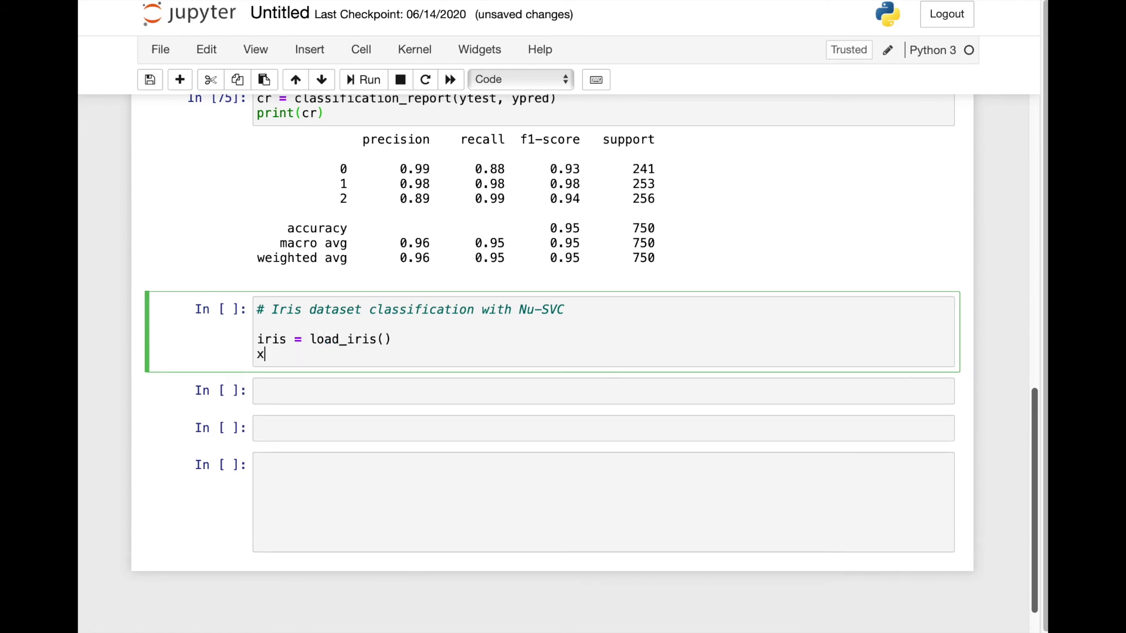
{"action": "type", "text": ", y = "}
{"action": "type", "text": "iris.data"}
{"action": "type", "text": ", iris.ta"}
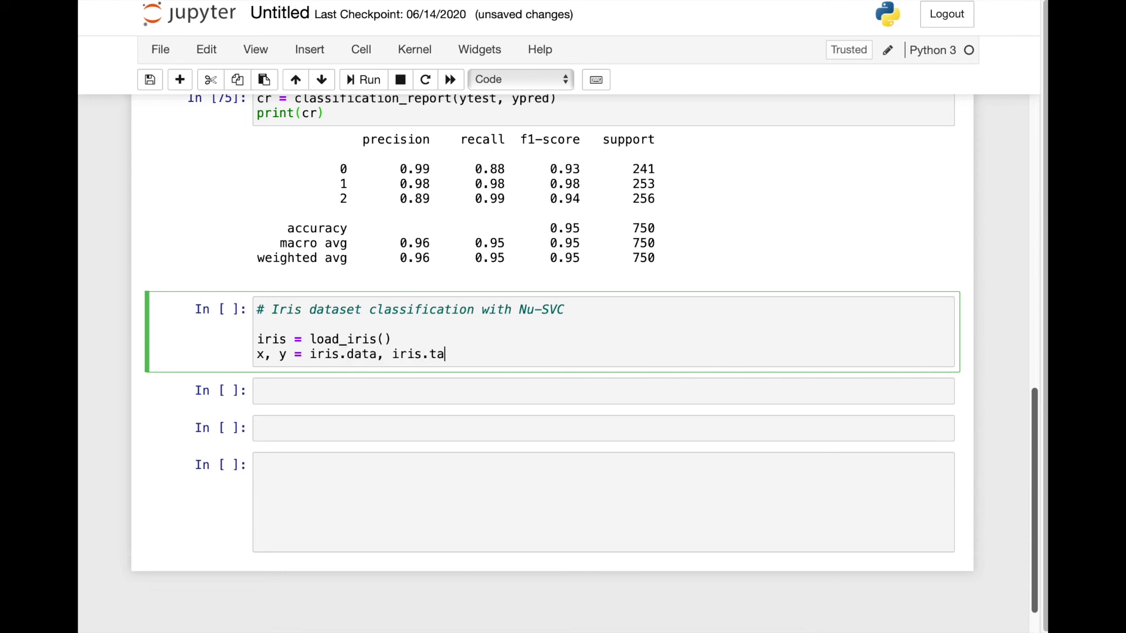
{"action": "type", "text": "rget"}
{"action": "key", "text": "Return"}
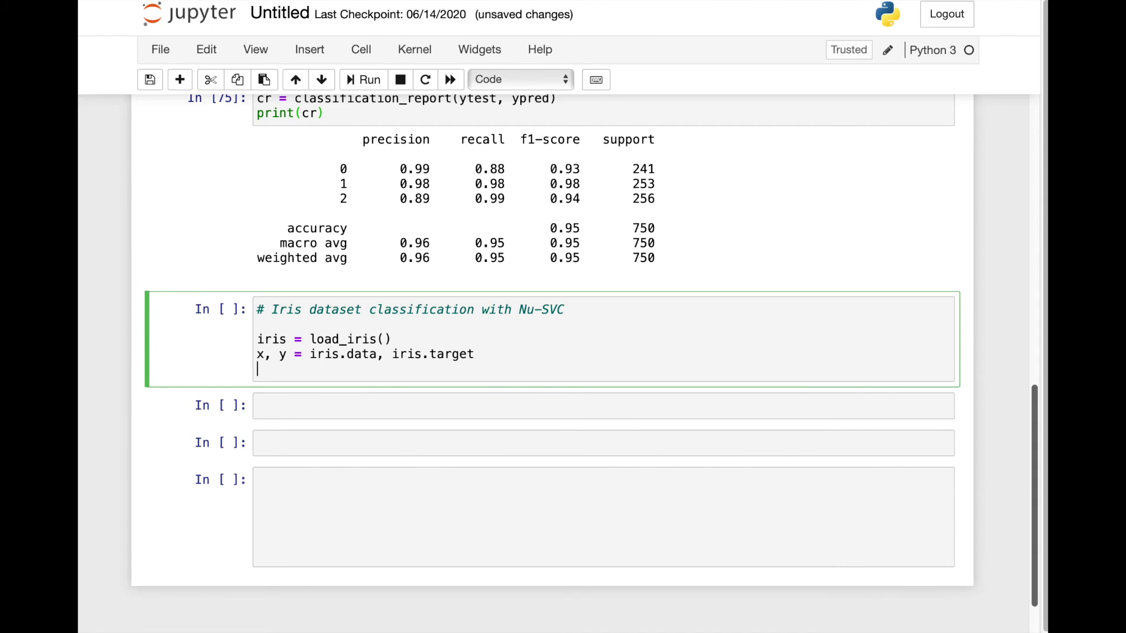
{"action": "type", "text": "xtrain, x"}
{"action": "type", "text": "test, ytrain, "}
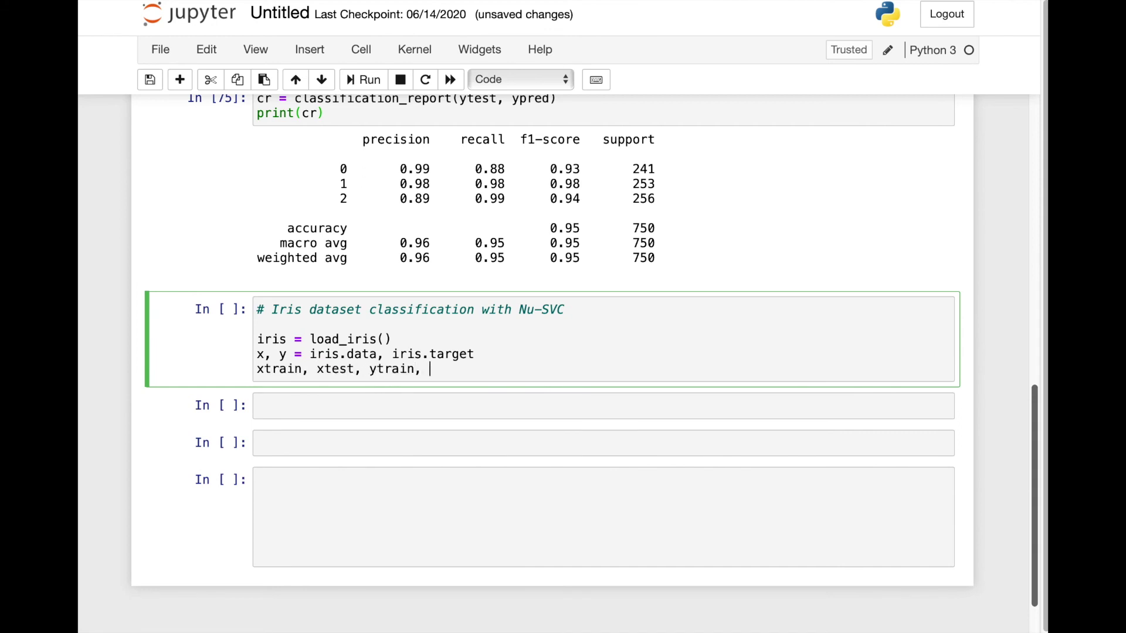
{"action": "type", "text": "ytest = t"}
{"action": "type", "text": "rain"}
{"action": "type", "text": "?"}
{"action": "key", "text": "BackSpace"}
{"action": "type", "text": "test_split(x, y , "}
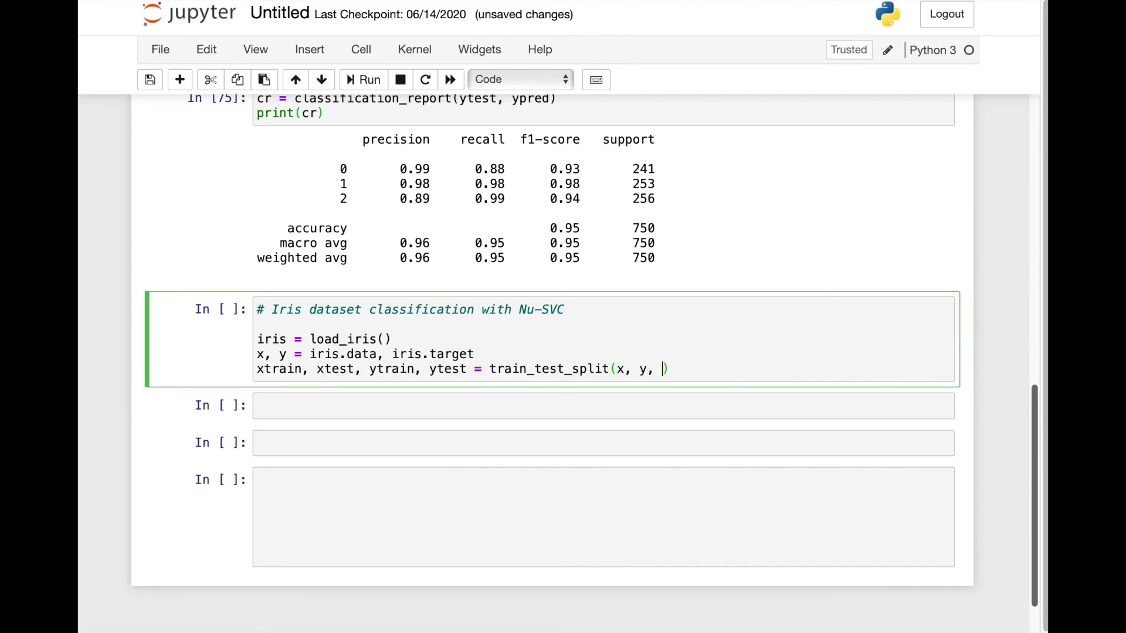
{"action": "type", "text": "test_size"}
{"action": "type", "text": "=.1"}
{"action": "key", "text": "alt+Return"}
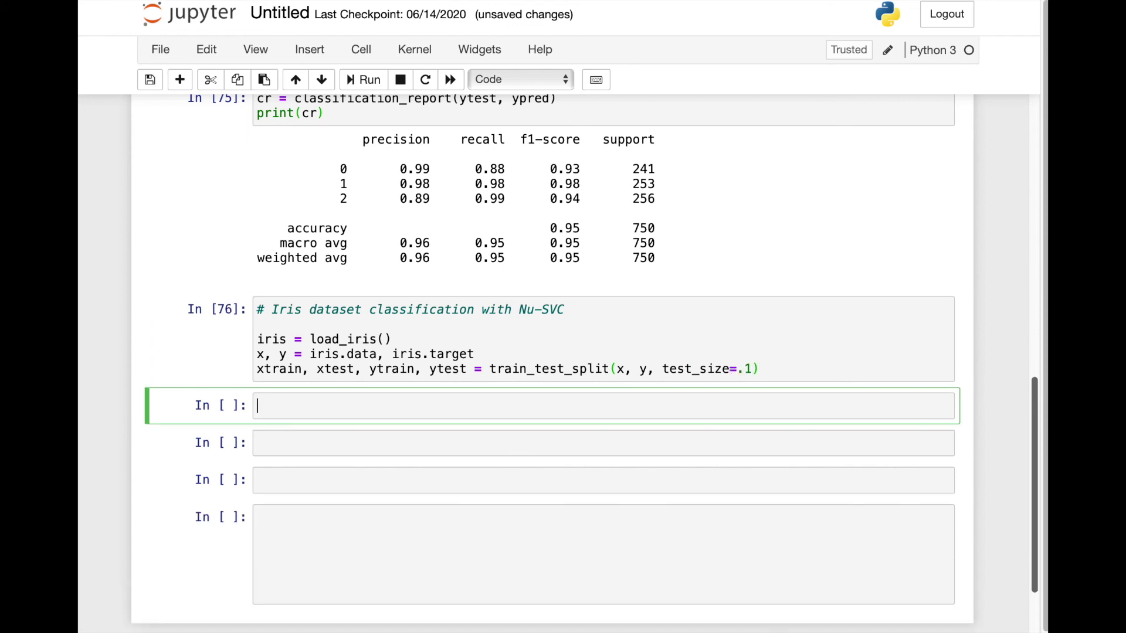
{"action": "type", "text": "nsvc = NuSVC() print(nsvc)  nsvc.fit(xtrain, ytrain) score = nsvc.score(xtrain, ytrain) print(\"Training score: \", score)  cv_scores = cross_val_score(nsvc, xtrain, ytrain, cv=10) print(\"CV average score: \", cv_scores.mean())  ypred = nsvc.predict(xtest)  cm = confusion_matrix(ytest, ypred) print(cm)  cr = classification_report(ytest, ypred) print(cr)"}
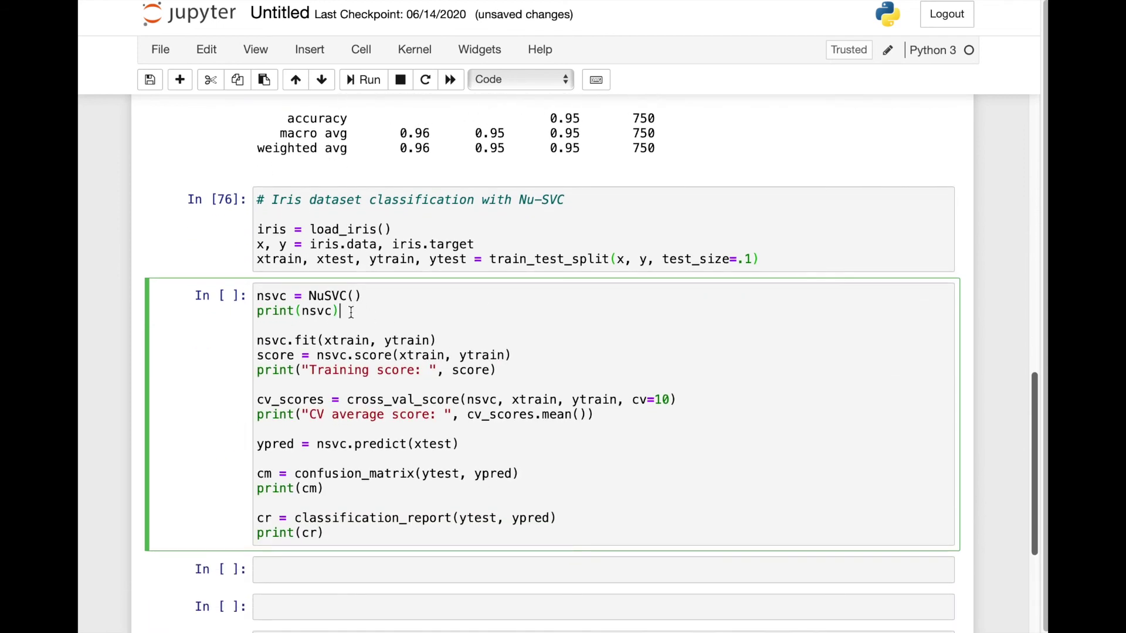
- Walk through the NuSVC creation, fitting, cross-validation, prediction and confusion-matrix code, then run it on Iris
{"action": "left_click_drag", "start_coordinate": [351, 312], "coordinate": [257, 295]}
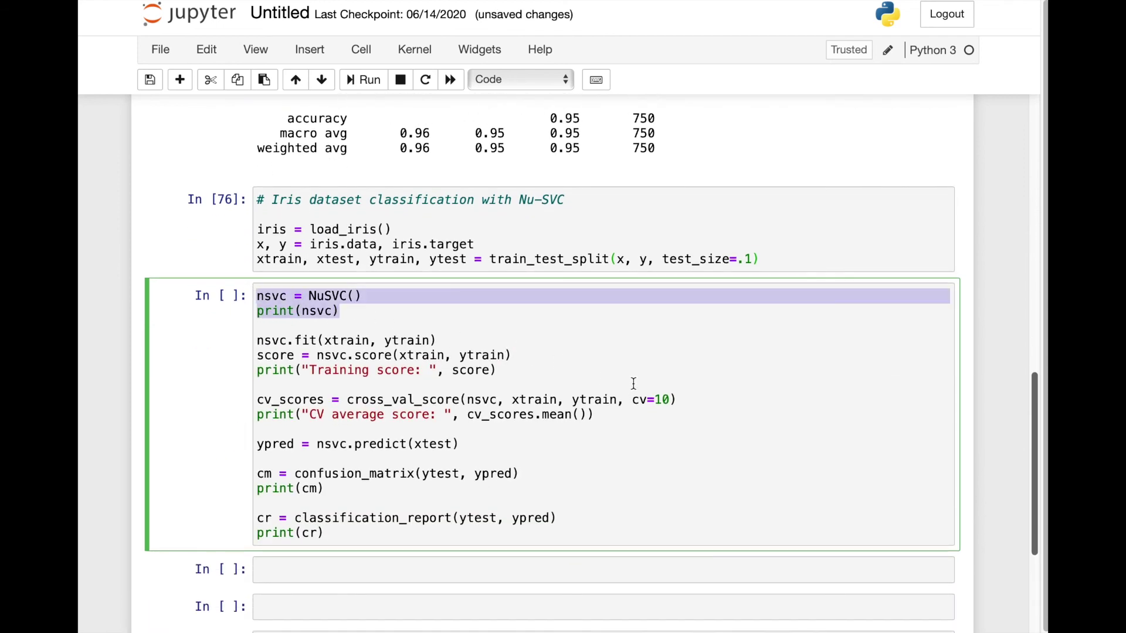
{"action": "left_click_drag", "start_coordinate": [512, 371], "coordinate": [249, 344]}
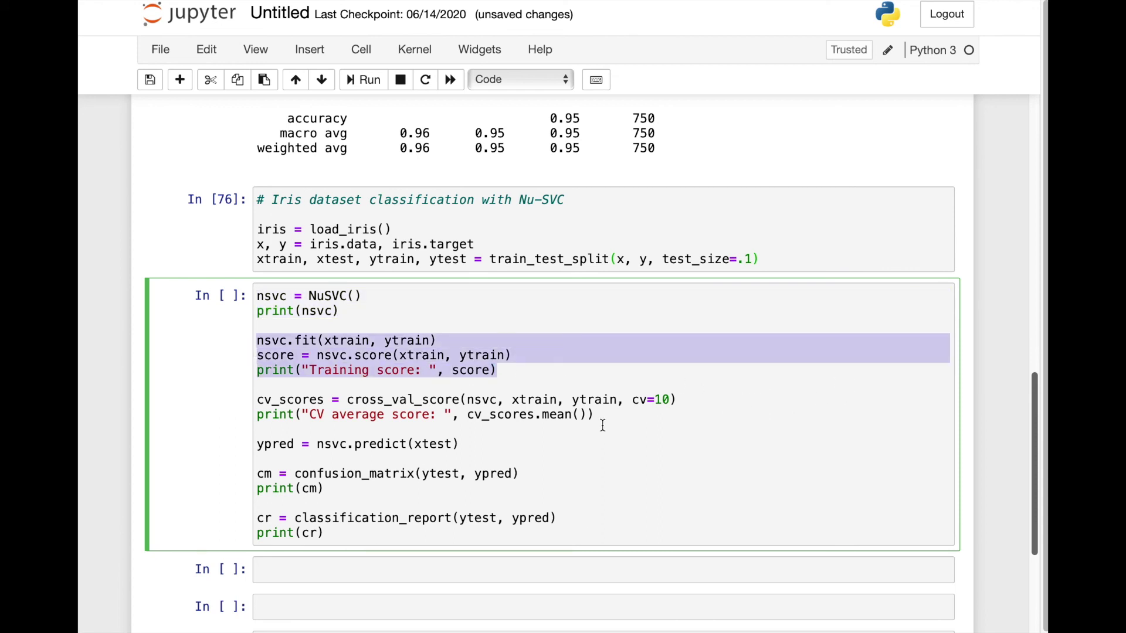
{"action": "left_click_drag", "start_coordinate": [602, 426], "coordinate": [249, 401]}
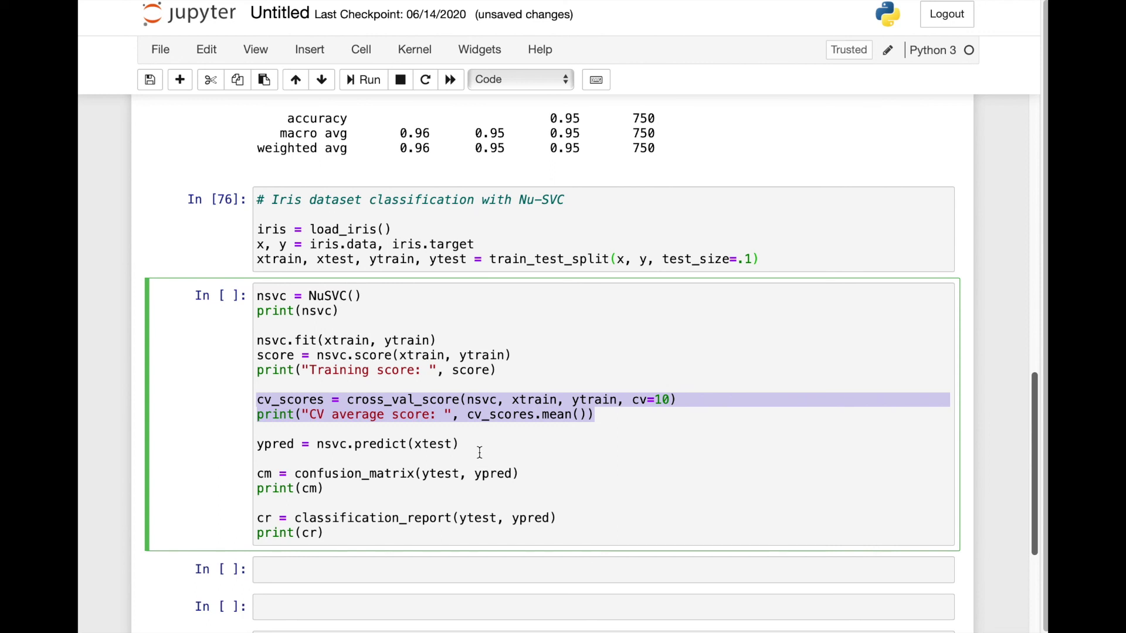
{"action": "left_click_drag", "start_coordinate": [466, 445], "coordinate": [212, 445]}
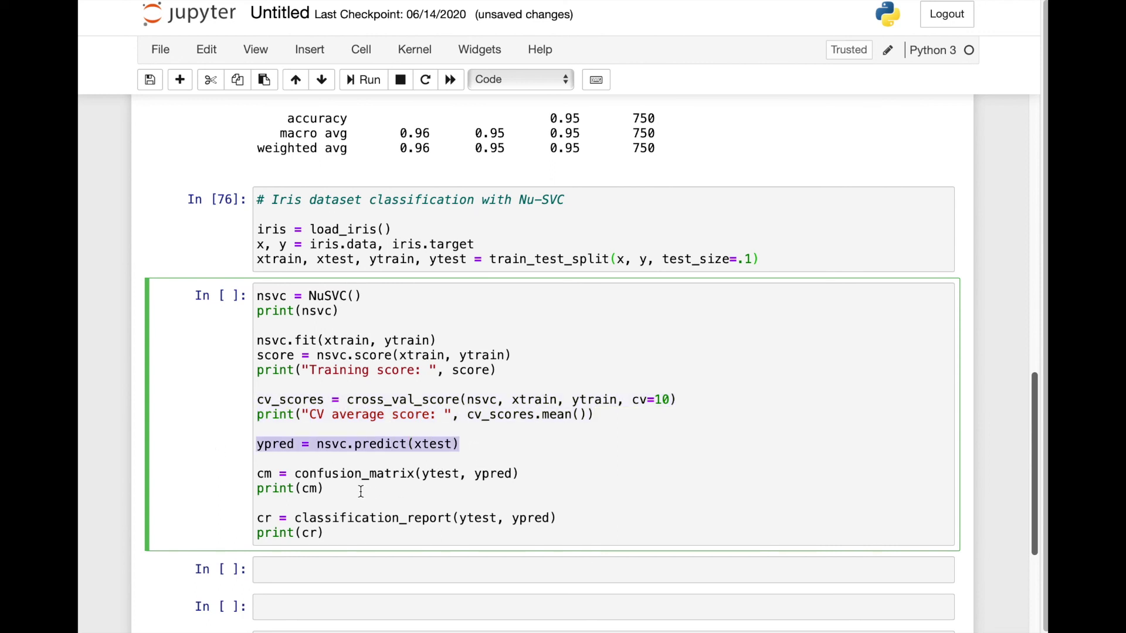
{"action": "left_click_drag", "start_coordinate": [359, 492], "coordinate": [252, 473]}
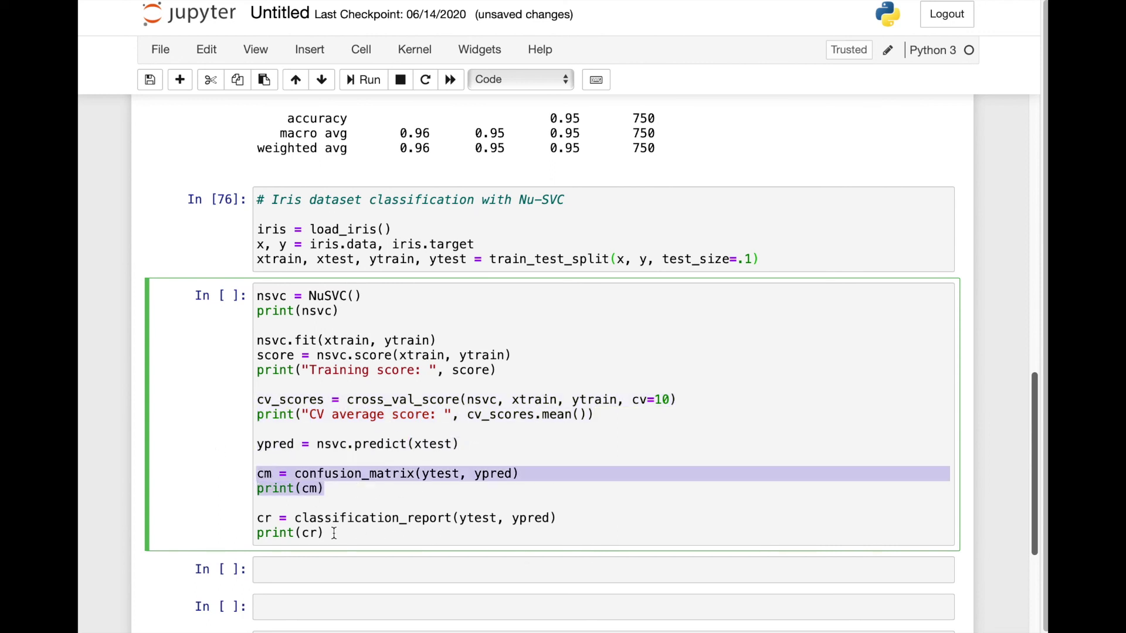
{"action": "left_click_drag", "start_coordinate": [334, 533], "coordinate": [239, 521]}
{"action": "scroll", "coordinate": [572, 449], "scroll_direction": "down", "scroll_amount": 1}
{"action": "left_click", "coordinate": [656, 428]}
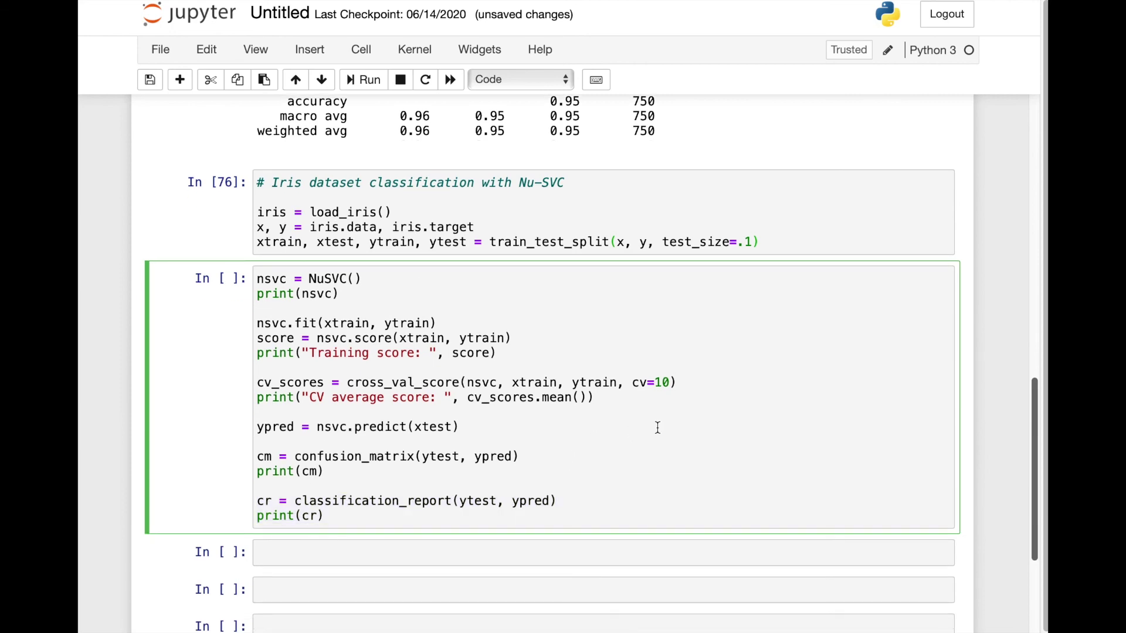
{"action": "key", "text": "shift+Return"}
{"action": "scroll", "coordinate": [664, 433], "scroll_direction": "down", "scroll_amount": 3}
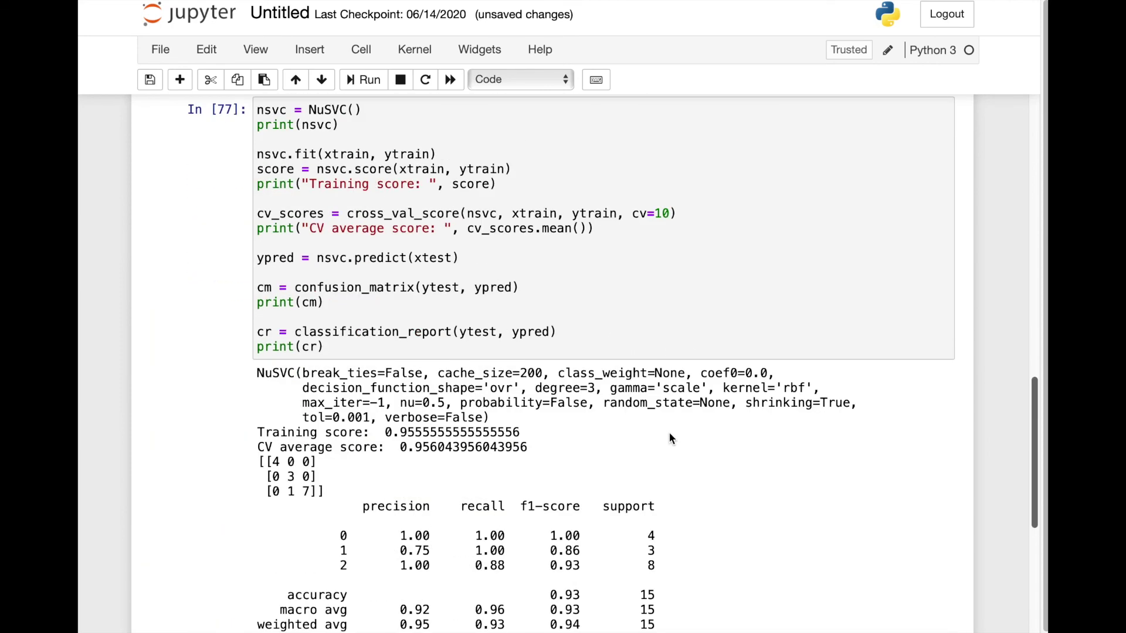
{"action": "scroll", "coordinate": [708, 427], "scroll_direction": "down", "scroll_amount": 2}
{"action": "scroll", "coordinate": [717, 424], "scroll_direction": "down", "scroll_amount": 1}
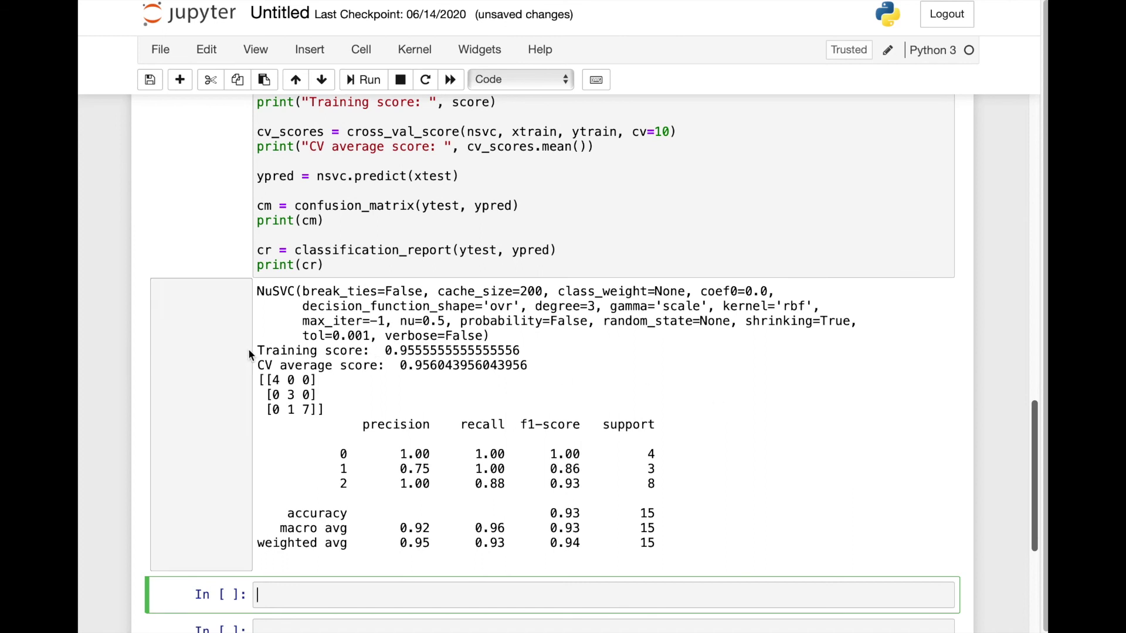
- Highlight the 0.956 training and CV scores and 0.93 accuracy, then return to the synthetic-data split cell
{"action": "left_click_drag", "start_coordinate": [257, 352], "coordinate": [626, 369]}
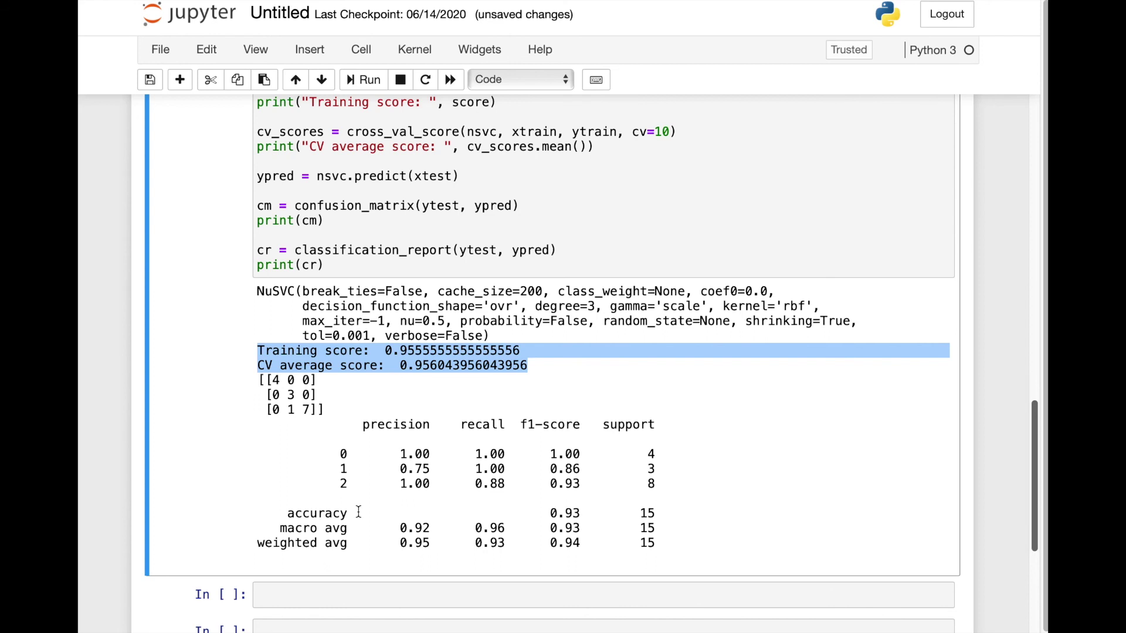
{"action": "mouse_move", "coordinate": [288, 514]}
{"action": "left_mouse_down"}
{"action": "mouse_move", "coordinate": [701, 525]}
{"action": "mouse_move", "coordinate": [728, 513]}
{"action": "left_mouse_up"}
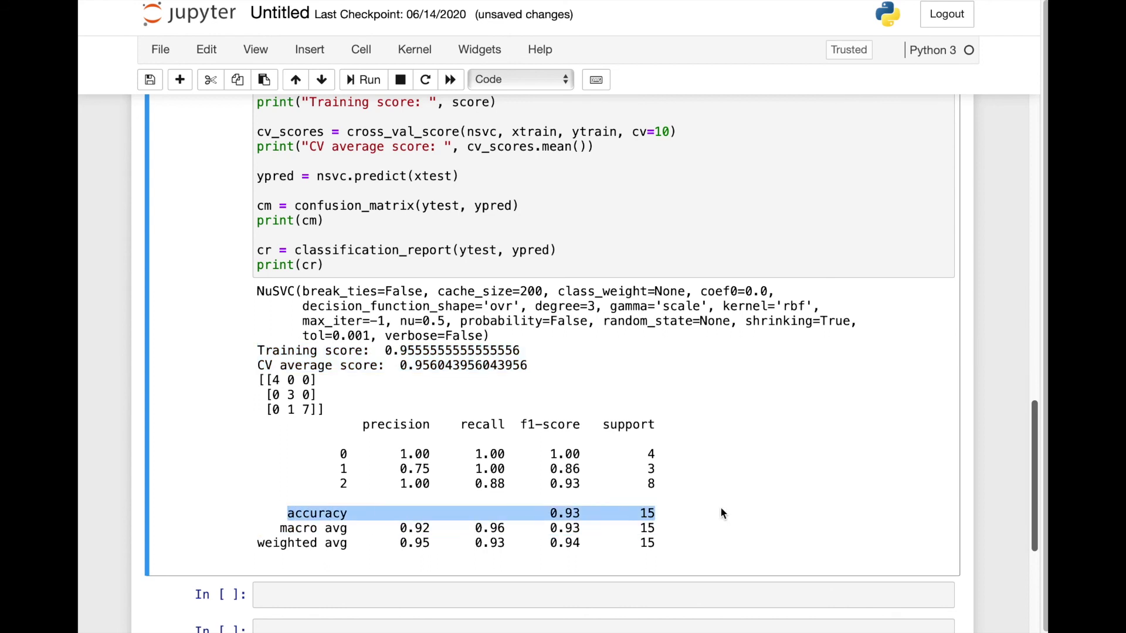
{"action": "scroll", "coordinate": [731, 505], "scroll_direction": "down", "scroll_amount": 1}
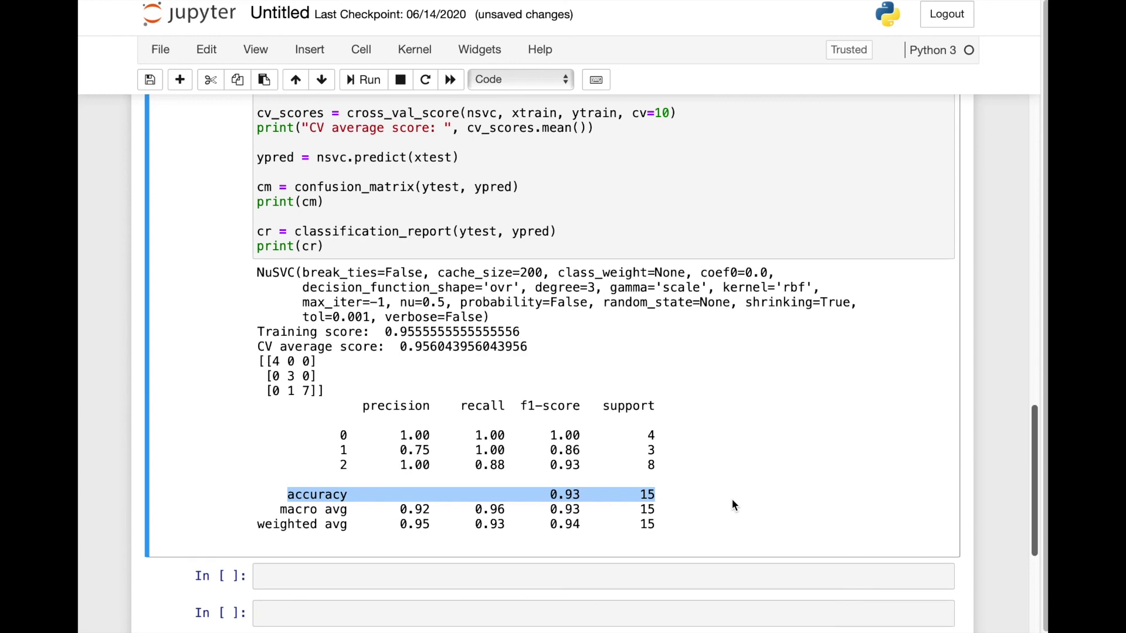
{"action": "scroll", "coordinate": [732, 504], "scroll_direction": "up", "scroll_amount": 5}
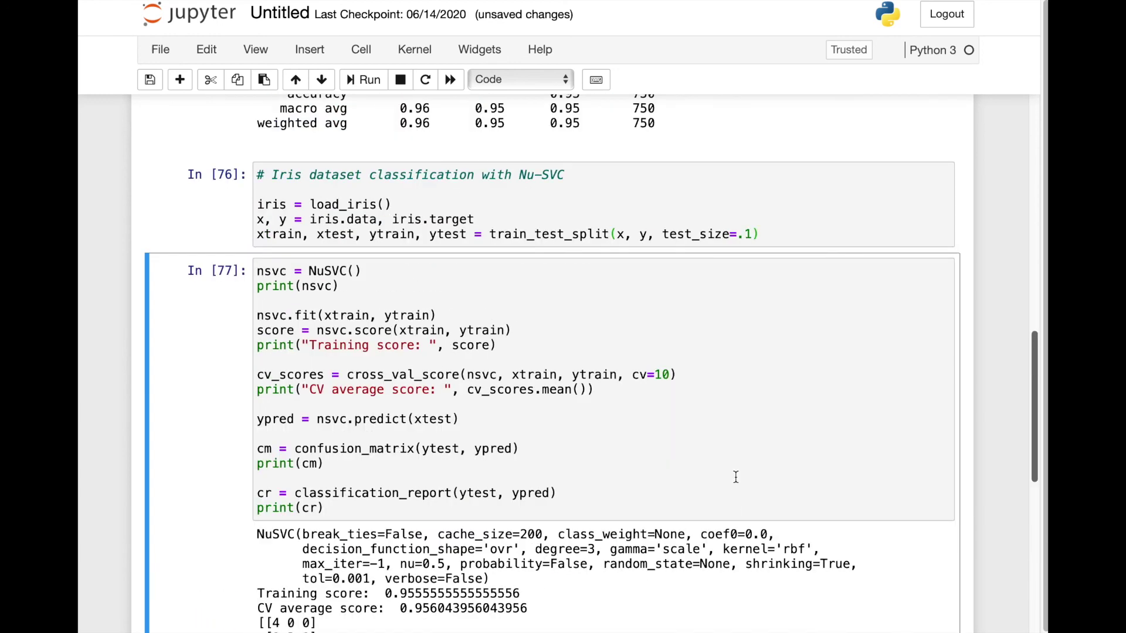
{"action": "scroll", "coordinate": [735, 477], "scroll_direction": "up", "scroll_amount": 2}
{"action": "scroll", "coordinate": [736, 477], "scroll_direction": "up", "scroll_amount": 2}
{"action": "scroll", "coordinate": [735, 477], "scroll_direction": "up", "scroll_amount": 3}
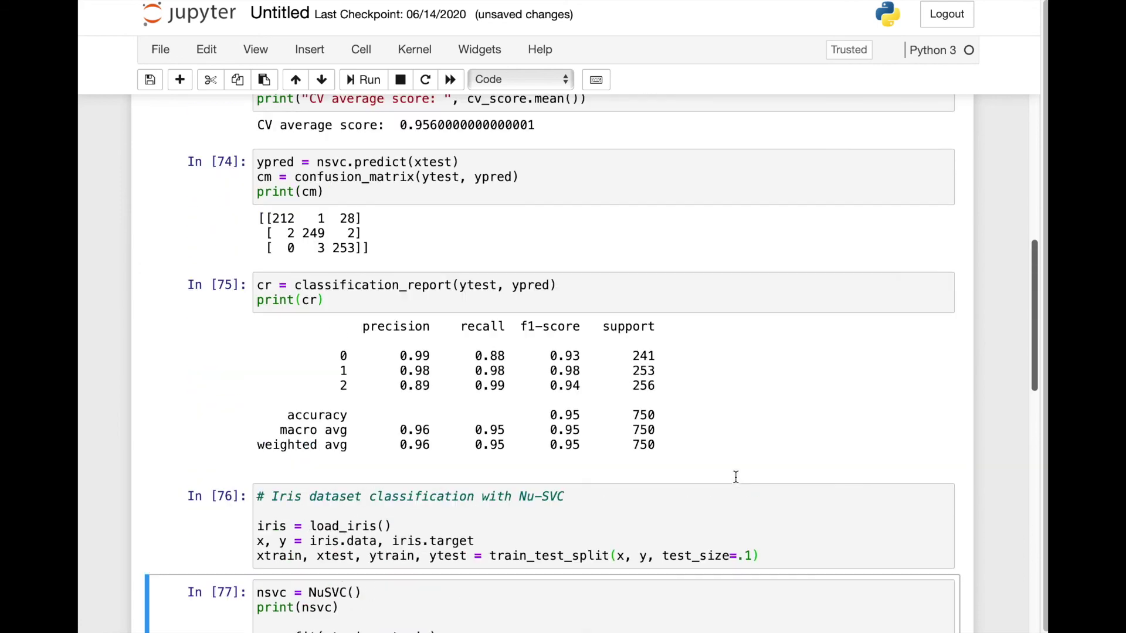
{"action": "scroll", "coordinate": [736, 478], "scroll_direction": "up", "scroll_amount": 2}
{"action": "scroll", "coordinate": [735, 477], "scroll_direction": "up", "scroll_amount": 1}
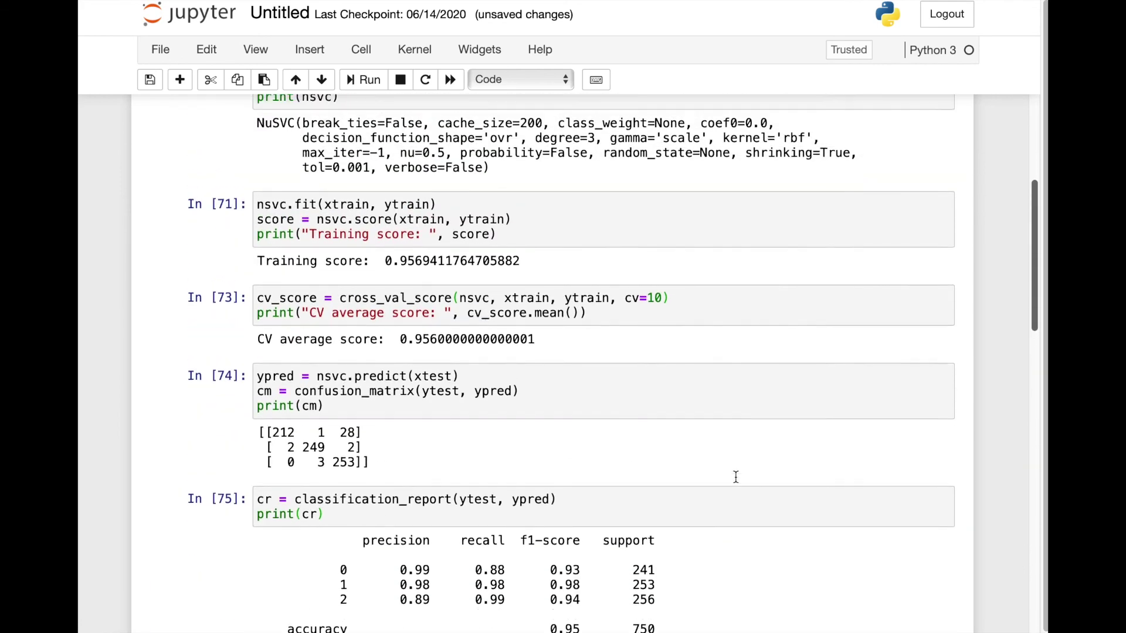
{"action": "scroll", "coordinate": [735, 476], "scroll_direction": "up", "scroll_amount": 1}
{"action": "scroll", "coordinate": [736, 477], "scroll_direction": "up", "scroll_amount": 2}
{"action": "scroll", "coordinate": [736, 476], "scroll_direction": "up", "scroll_amount": 2}
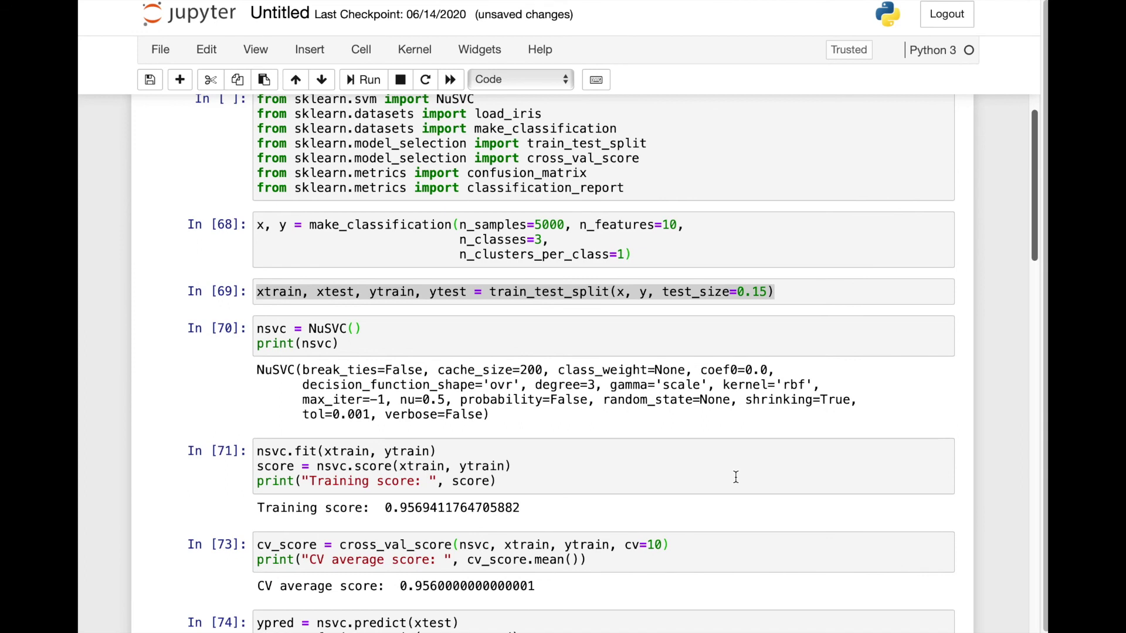
{"action": "scroll", "coordinate": [736, 477], "scroll_direction": "up", "scroll_amount": 1}
{"action": "left_click", "coordinate": [847, 347]}
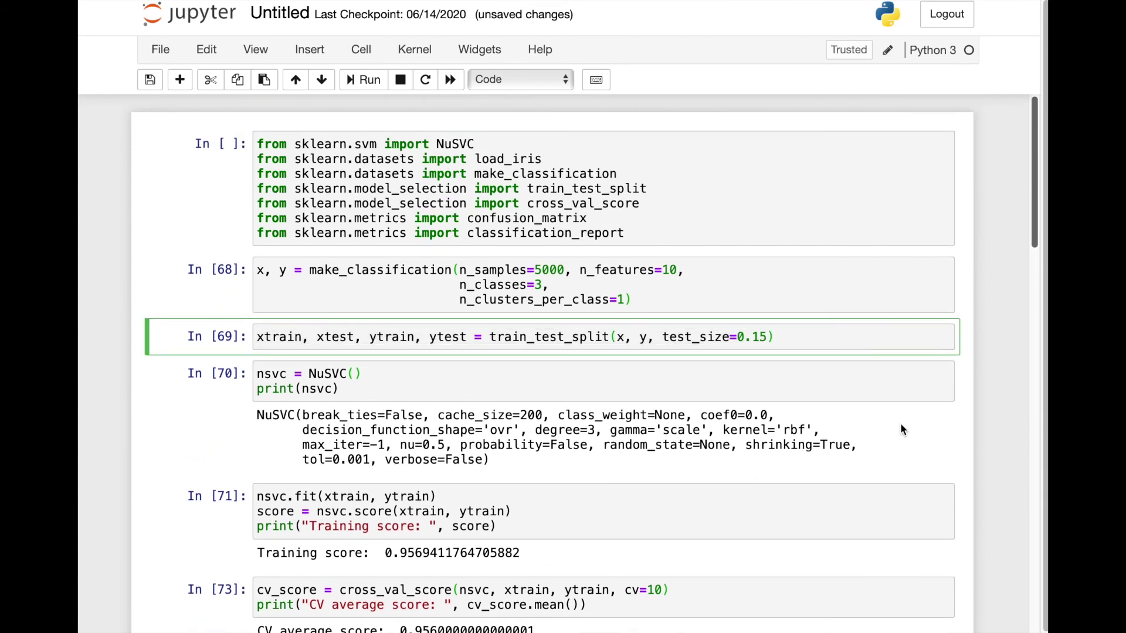